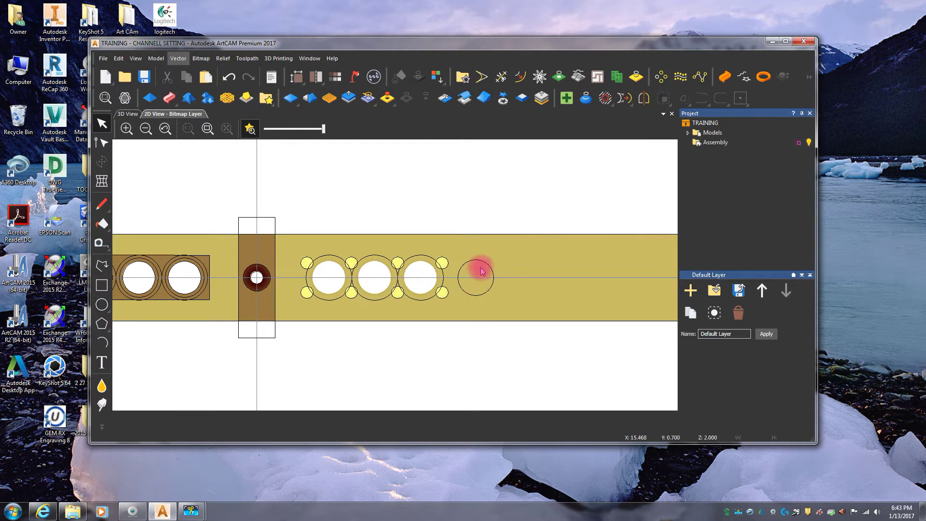
- Try to reshape the circle beside the three prong-set circles by stretching the handle of its upper node
click(485, 264)
scroll(473, 274, up, 3)
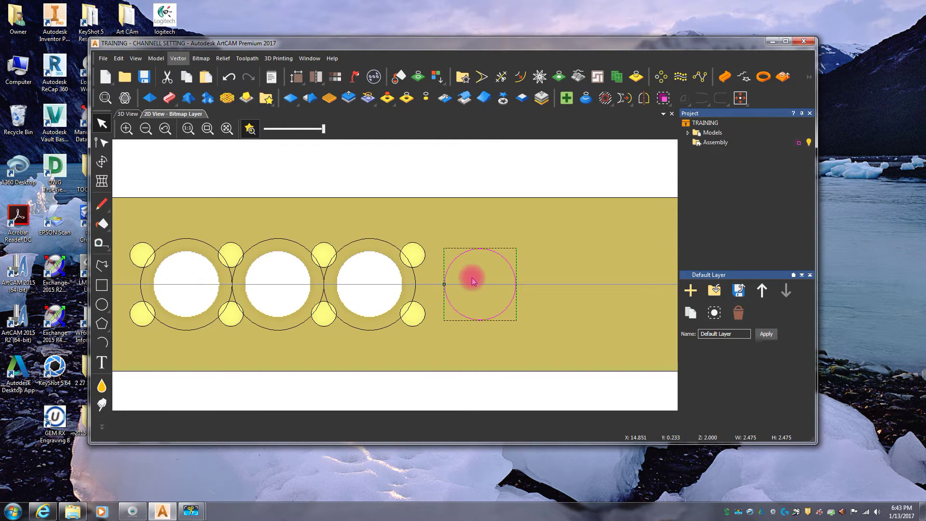
key(n)
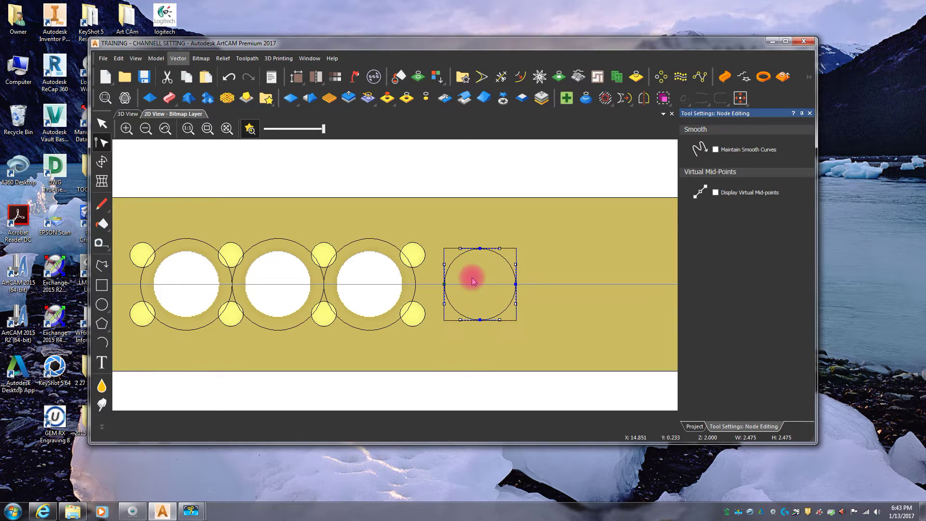
click(480, 248)
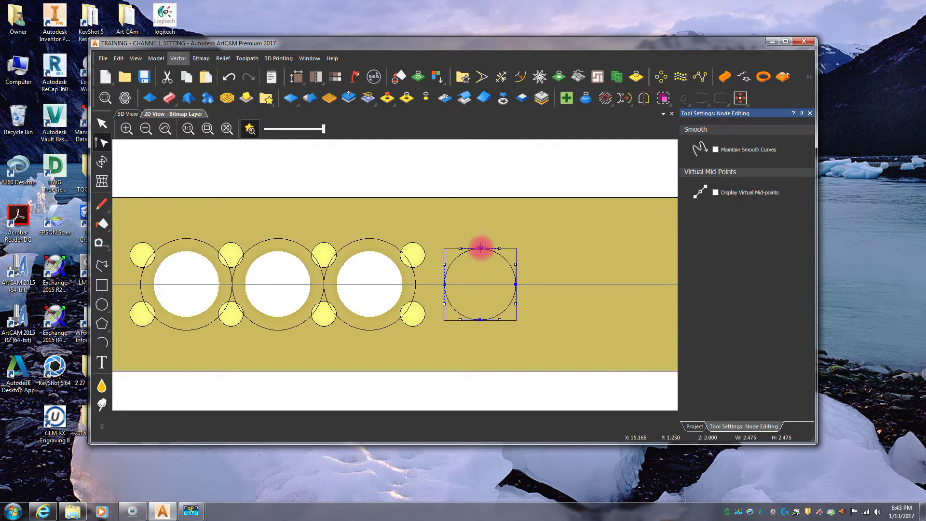
scroll(479, 251, up, 3)
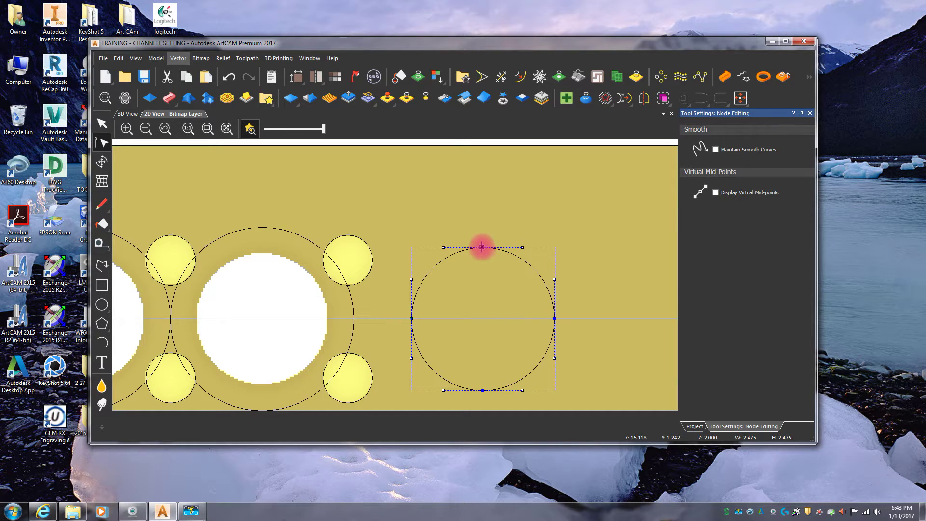
scroll(486, 270, down, 6)
scroll(426, 295, up, 3)
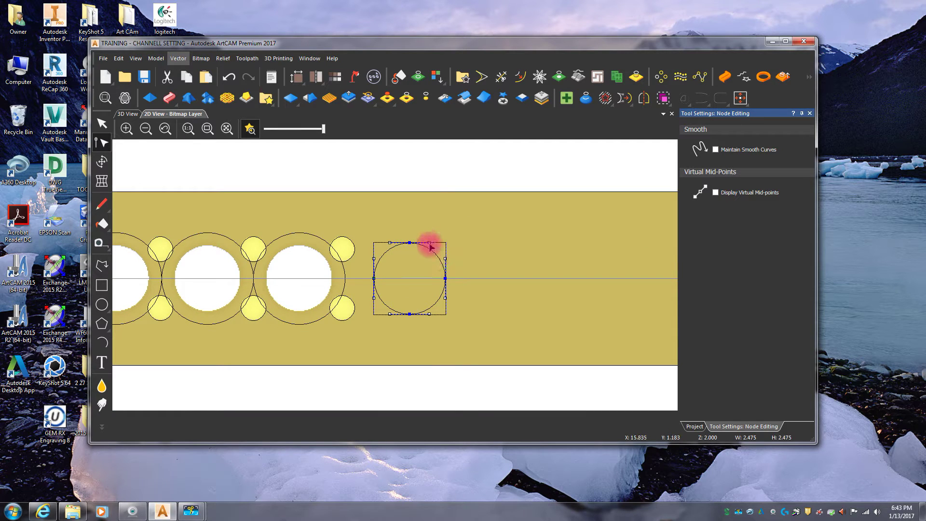
mouse_move(430, 243)
mouse_down()
mouse_move(434, 193)
mouse_move(430, 251)
mouse_move(438, 244)
mouse_up()
key(ctrl+z)
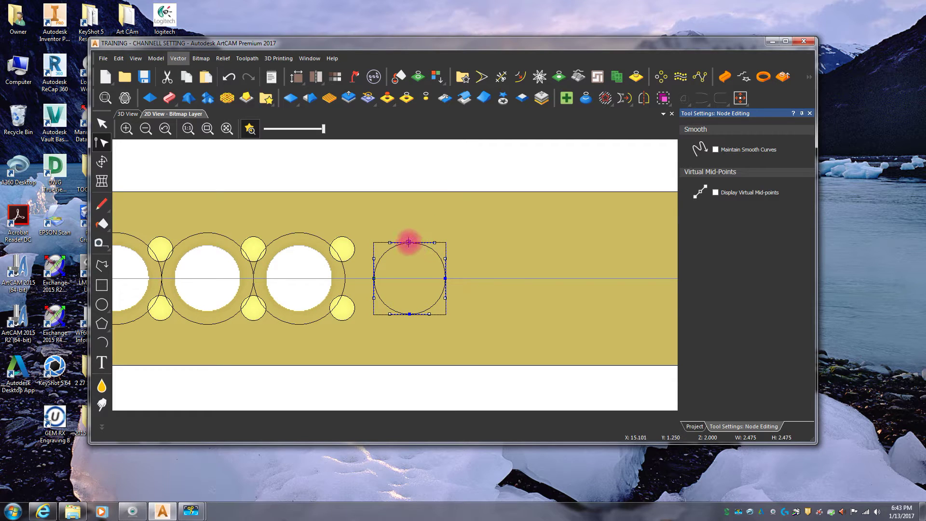
mouse_move(435, 242)
mouse_down()
mouse_move(440, 207)
mouse_move(443, 241)
mouse_up()
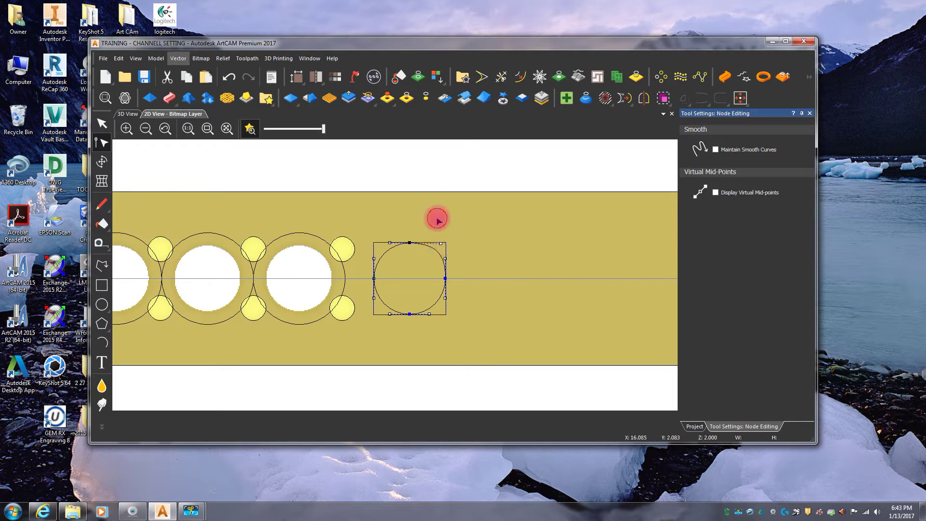
- Delete the distorted circle beside the three prong-set circles
click(437, 220)
click(434, 253)
key(Delete)
- Draw a new circle about 2.8 mm in diameter on the centre line beyond the three prong-set circles, centred at X 15.835, Y 0
scroll(386, 260, down, 2)
click(101, 305)
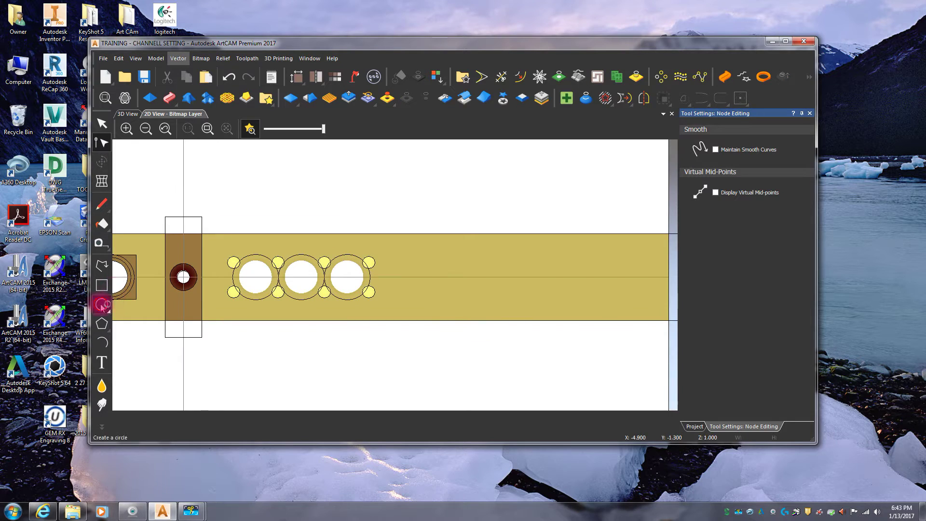
drag(412, 279, 424, 291)
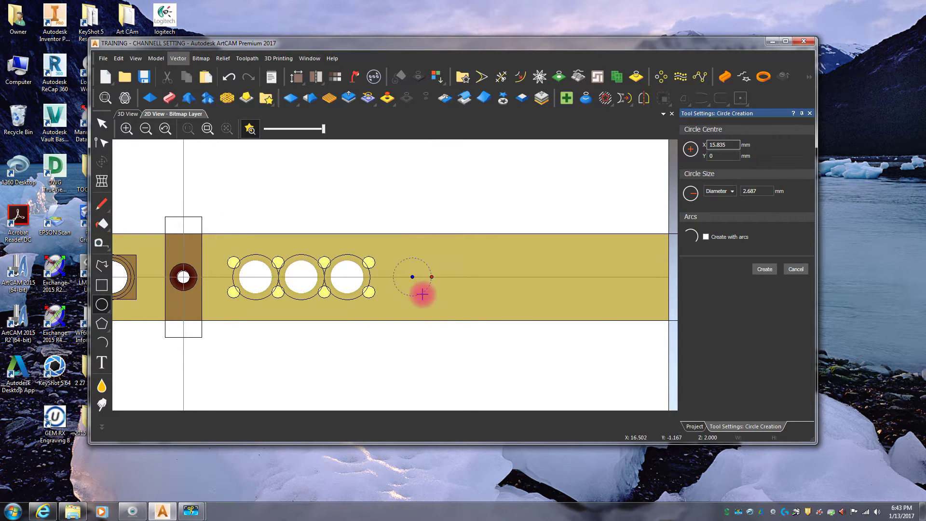
right_click(431, 250)
click(426, 262)
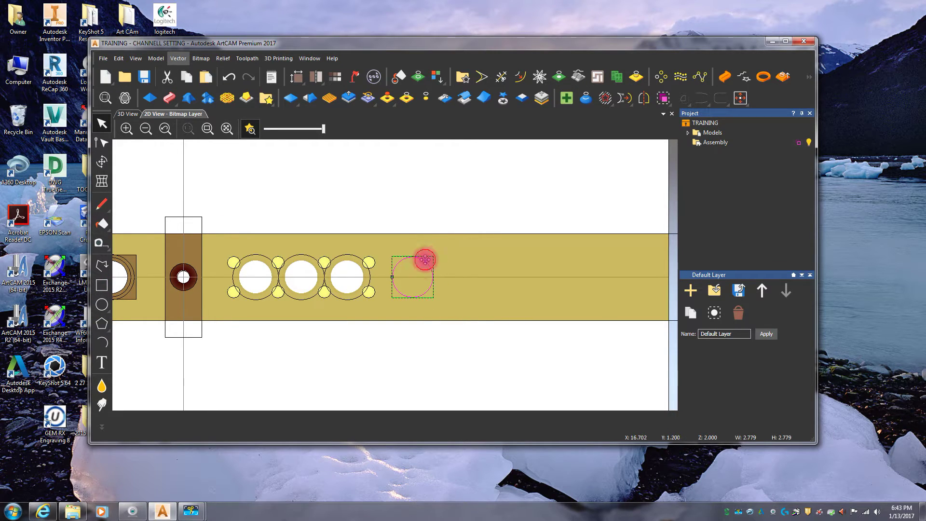
- Shift the new circle's upper and lower nodes downward together to form a heart about 3.2 mm tall
double_click(413, 268)
scroll(408, 277, up, 2)
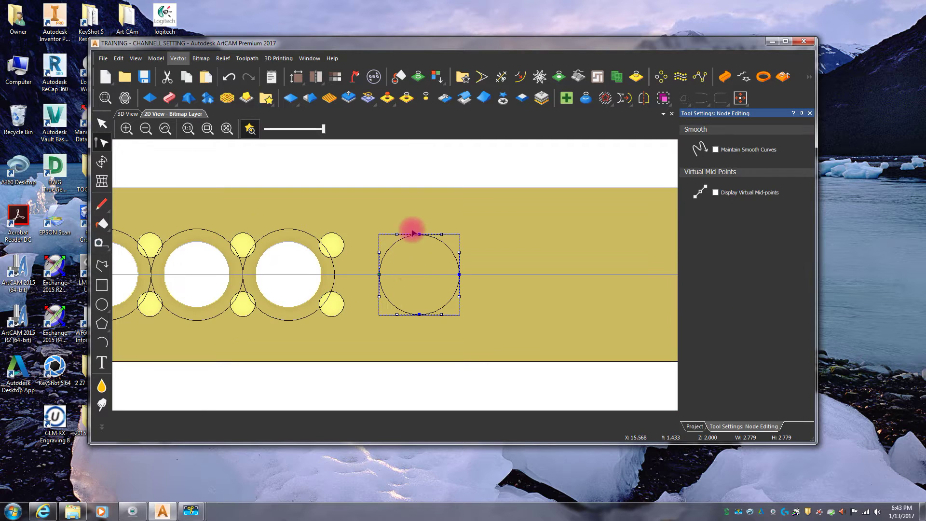
drag(418, 234, 428, 356)
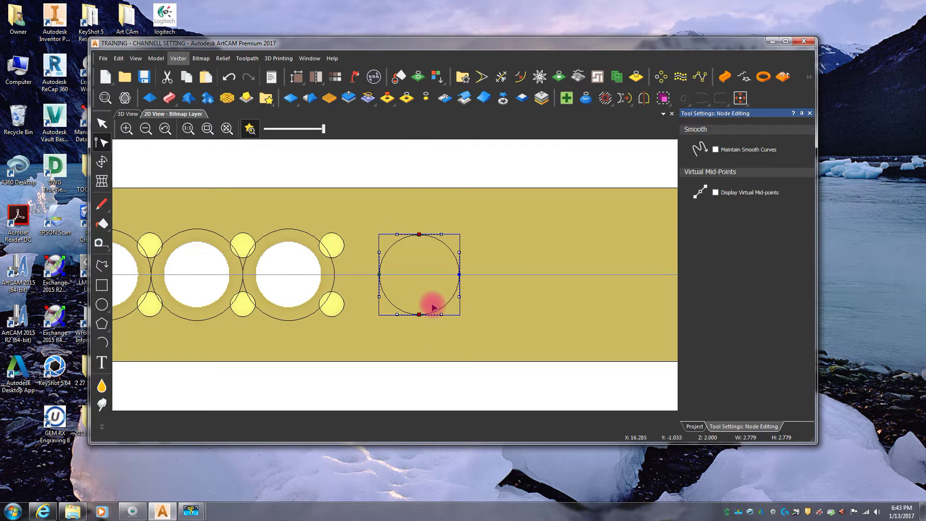
key(Down)
key(Down)
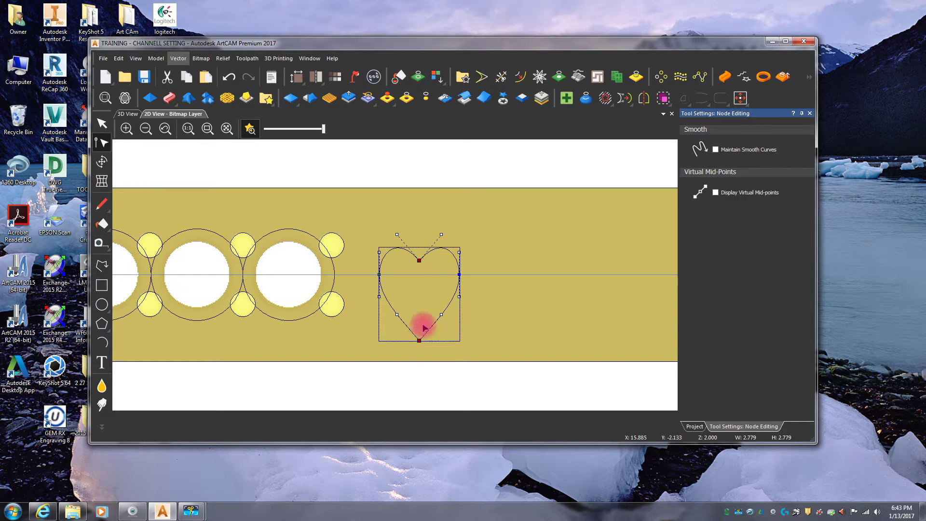
click(426, 223)
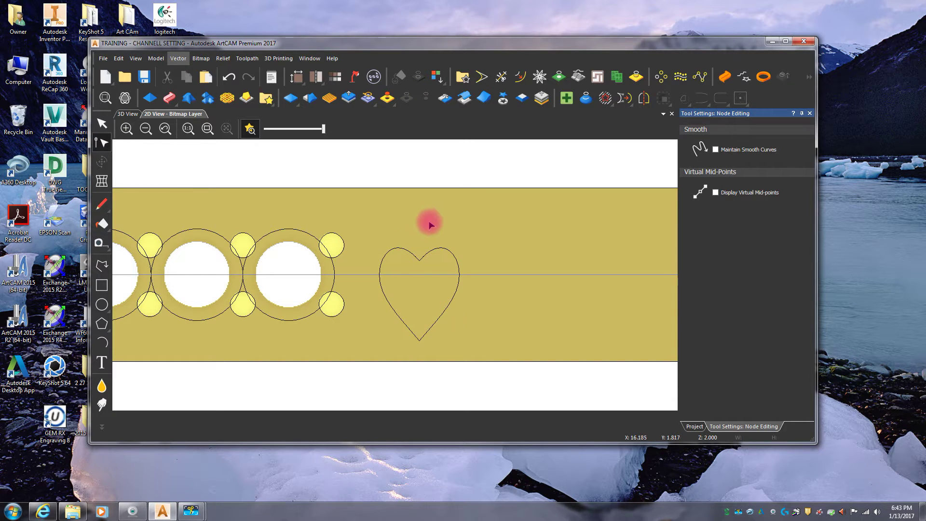
key(n)
- Move the heart slightly up and closer to the last prong-set circle, keeping it roughly centred on the band
click(453, 256)
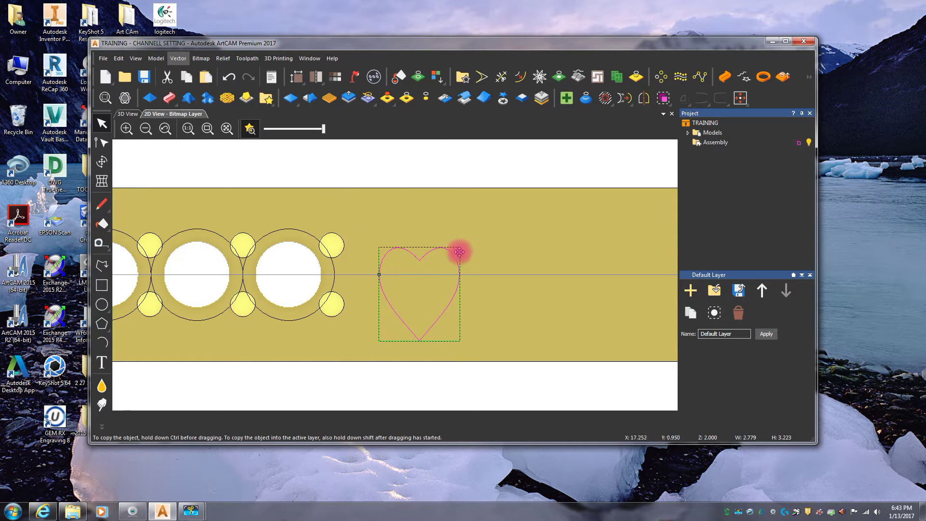
drag(439, 241, 428, 240)
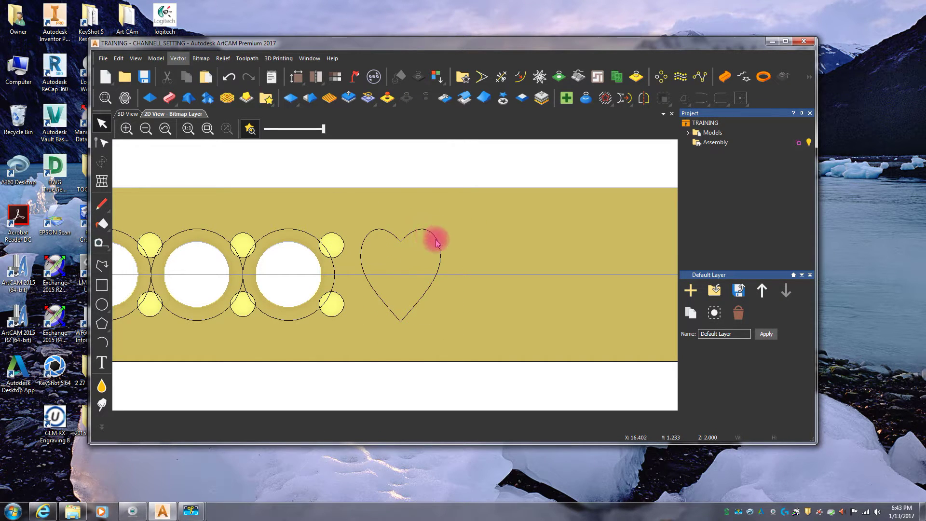
click(436, 241)
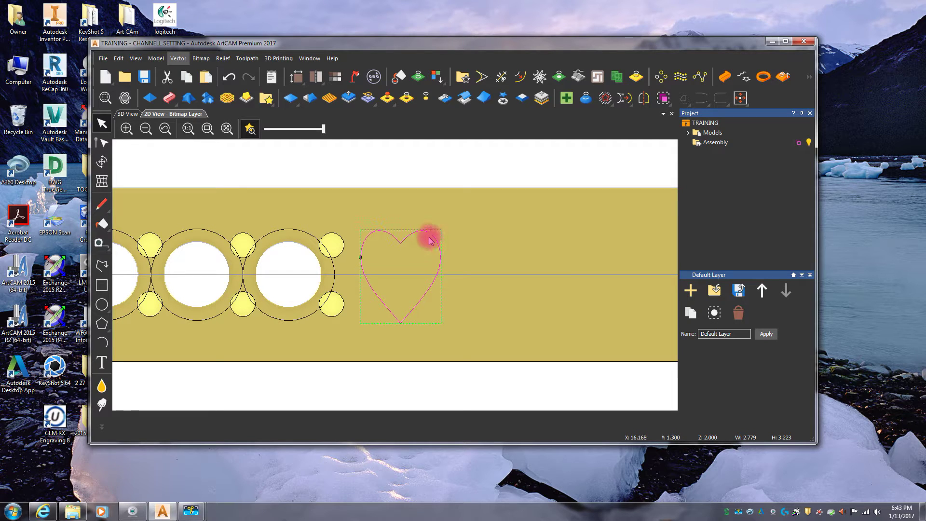
- Rotate the heart freehand about 92 degrees clockwise so its tip points toward the three prong-set circles
click(430, 239)
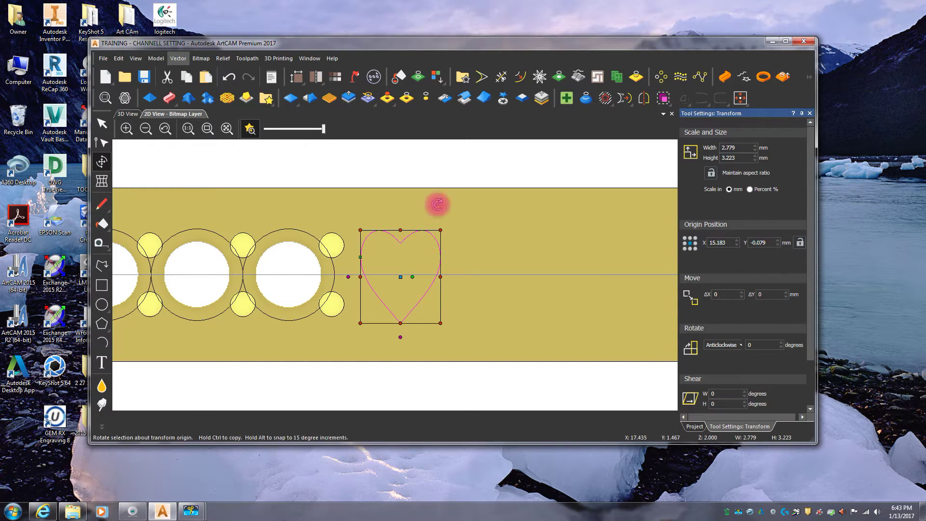
click(410, 276)
drag(410, 275, 398, 307)
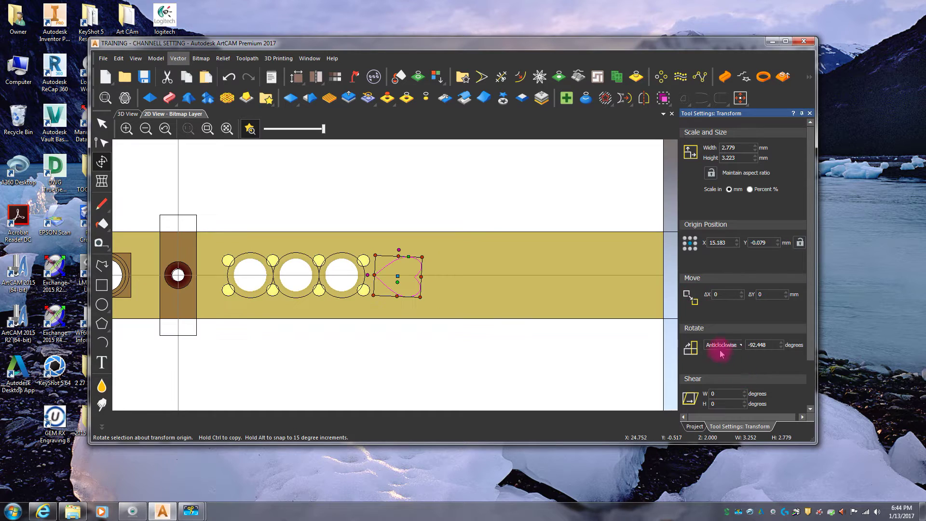
- Try rotating the heart anticlockwise by 45 degrees and again by 90 degrees
drag(814, 337, 810, 365)
click(759, 317)
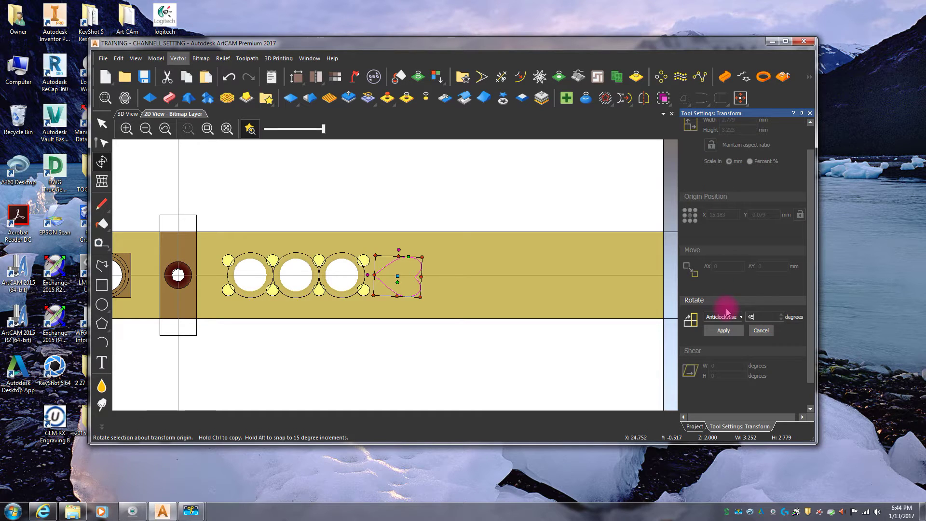
click(726, 332)
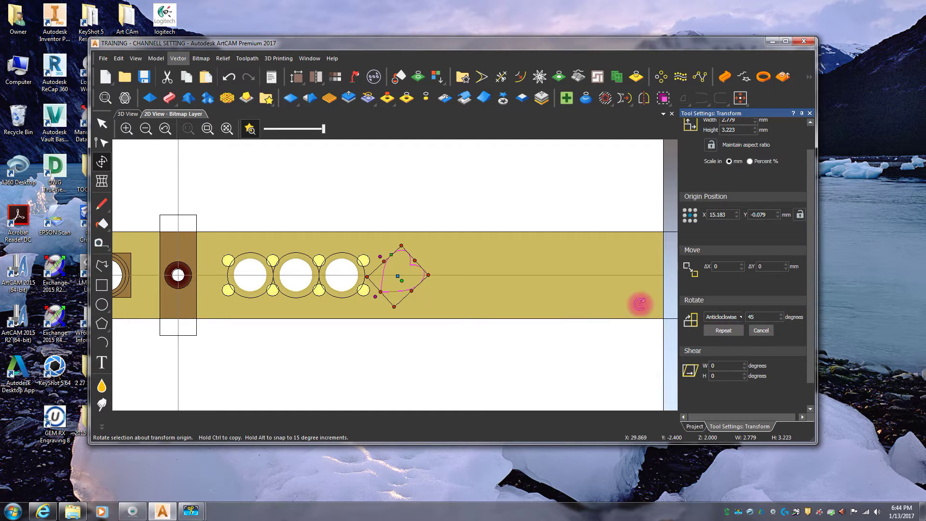
click(765, 317)
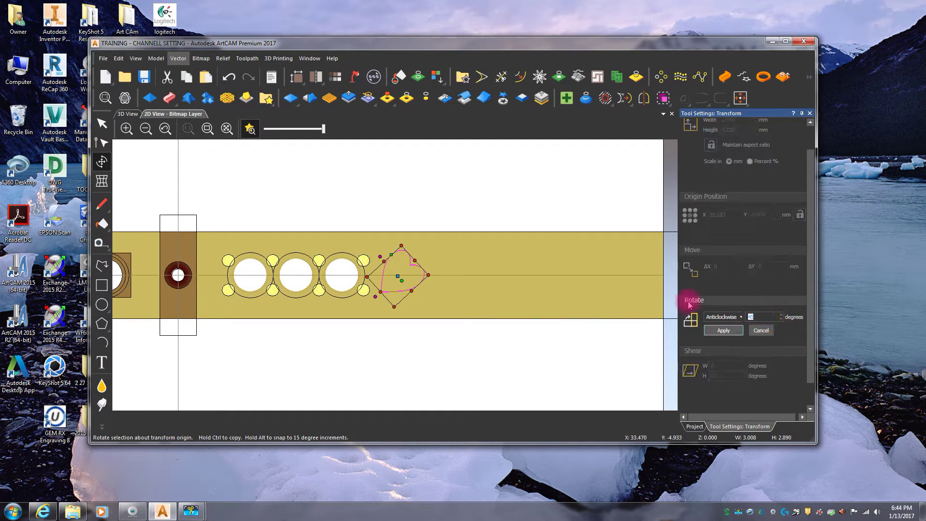
click(731, 333)
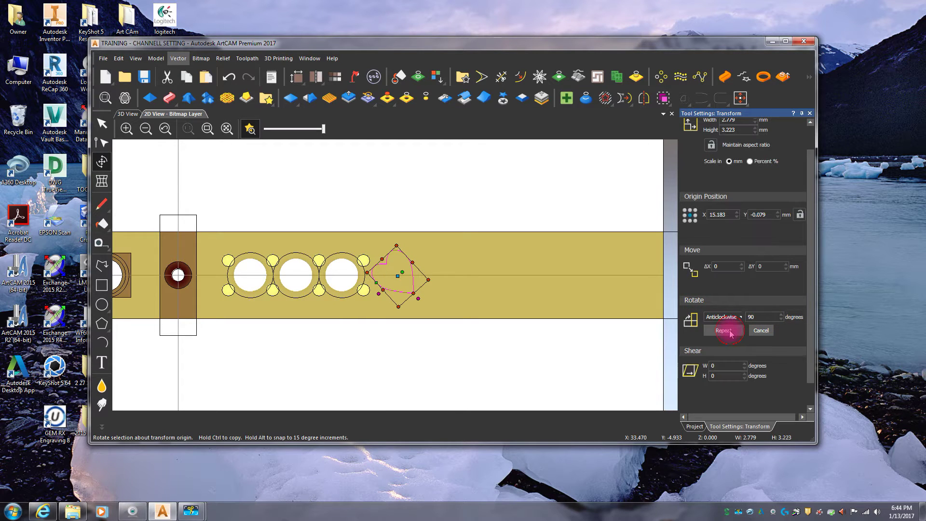
- Rotate the heart by hand until its tip faces the three prong-set circles, and reselect it
drag(403, 273, 393, 289)
right_click(441, 256)
click(403, 269)
scroll(403, 268, up, 3)
click(395, 249)
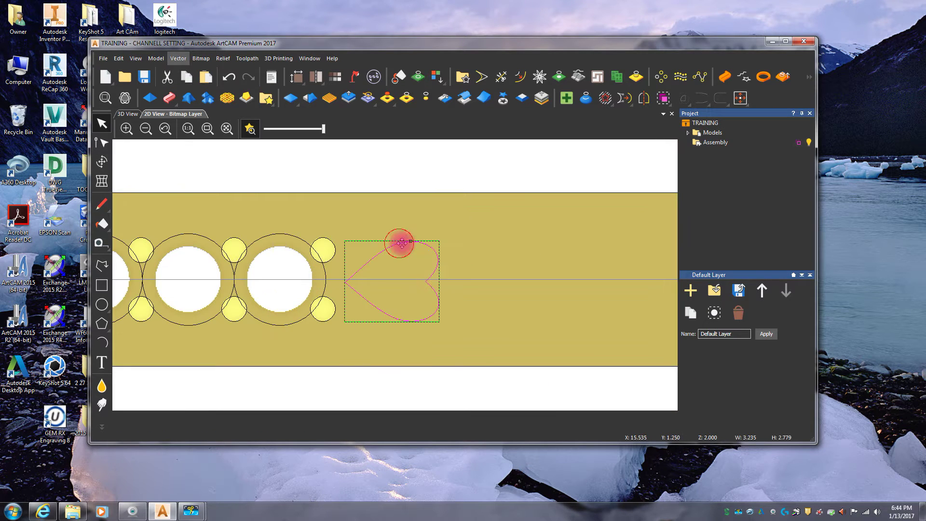
- Fine-tune the heart's rotation so it lies level along the band's centre line, and leave it selected
scroll(375, 263, up, 3)
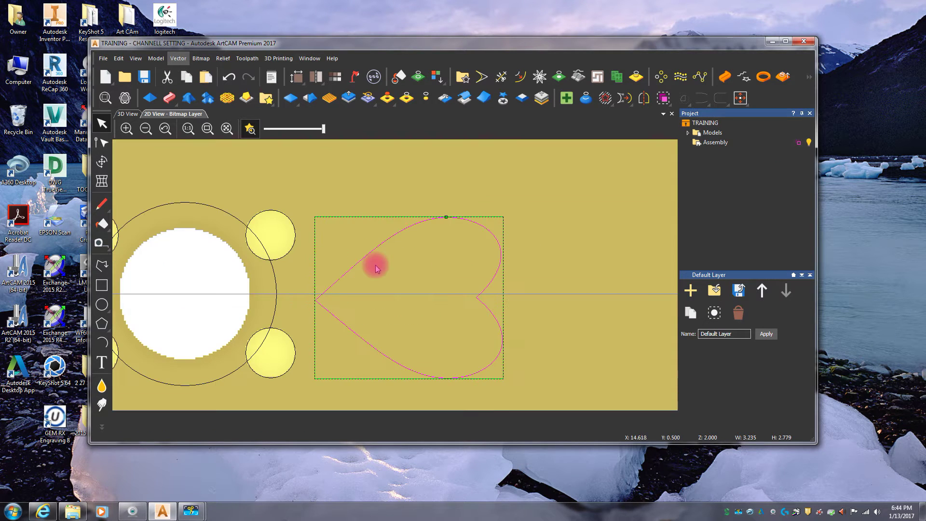
click(381, 234)
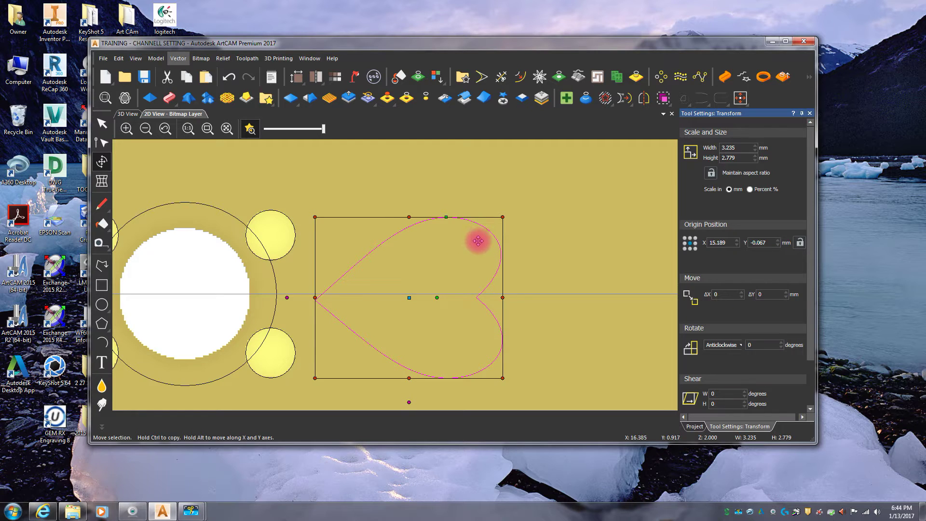
drag(436, 295, 439, 299)
click(538, 251)
click(429, 204)
scroll(415, 260, down, 5)
scroll(405, 289, up, 3)
click(415, 247)
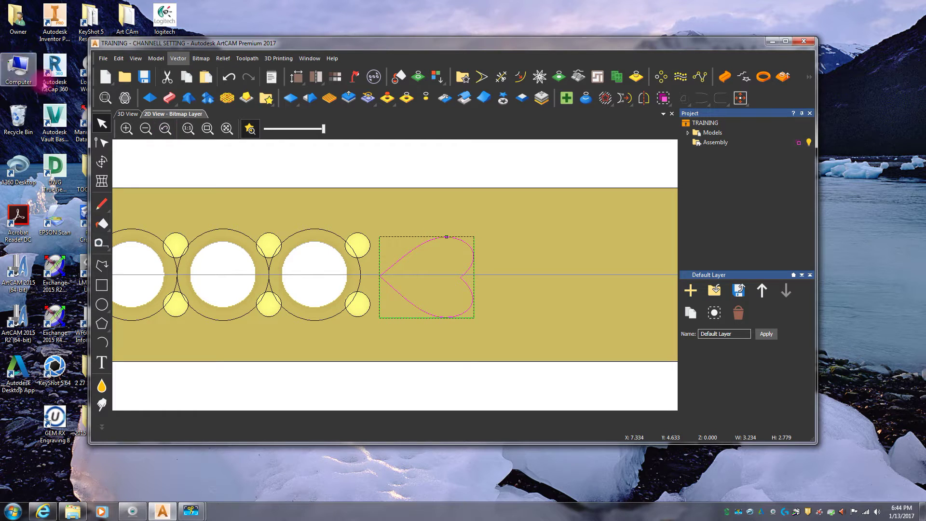
- Show the ring in 3D with its vectors displayed, seen straight from above and close to the heart
click(128, 114)
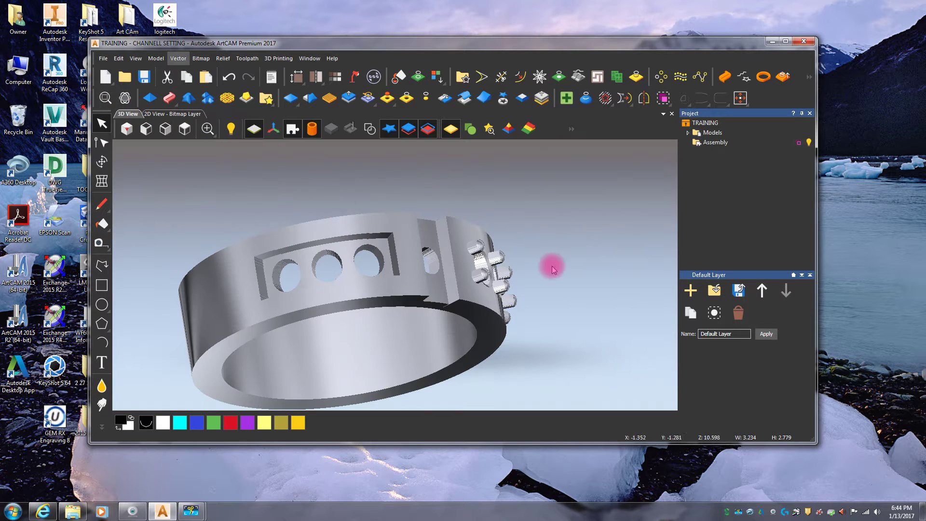
drag(522, 254, 150, 265)
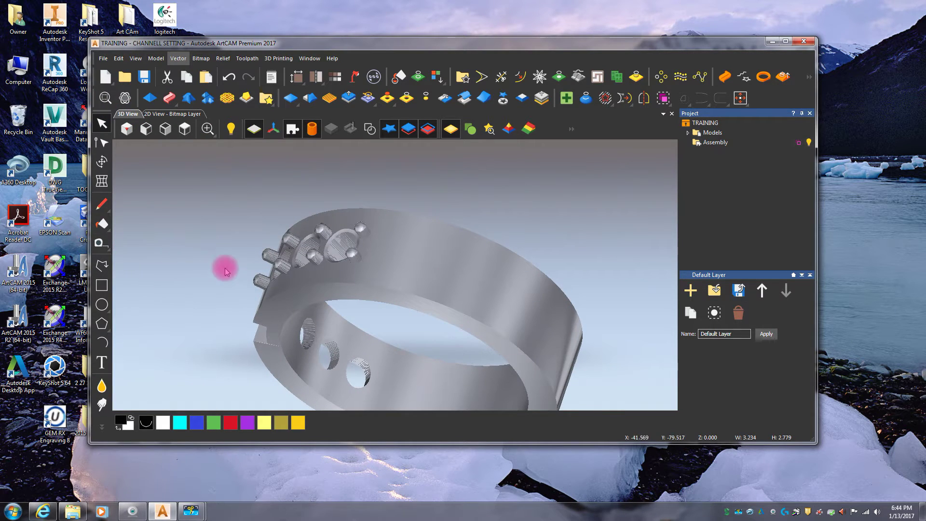
click(370, 128)
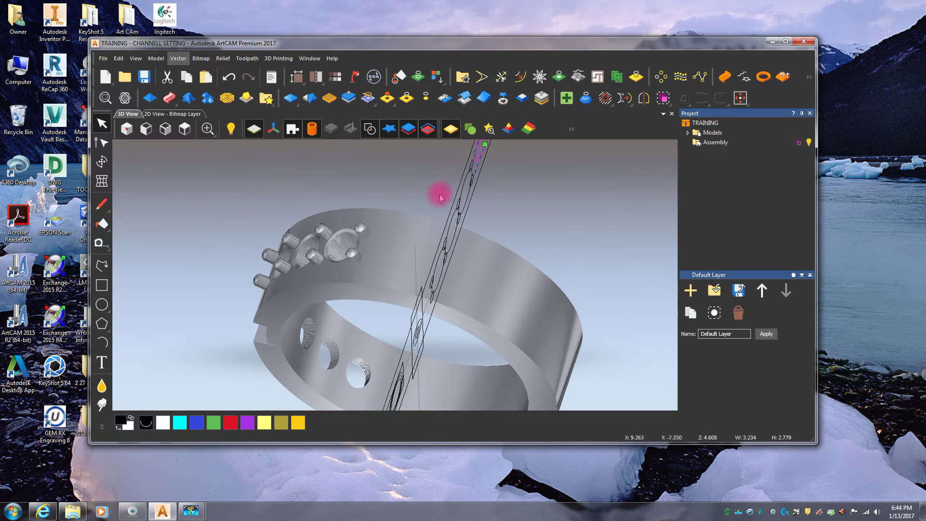
click(185, 129)
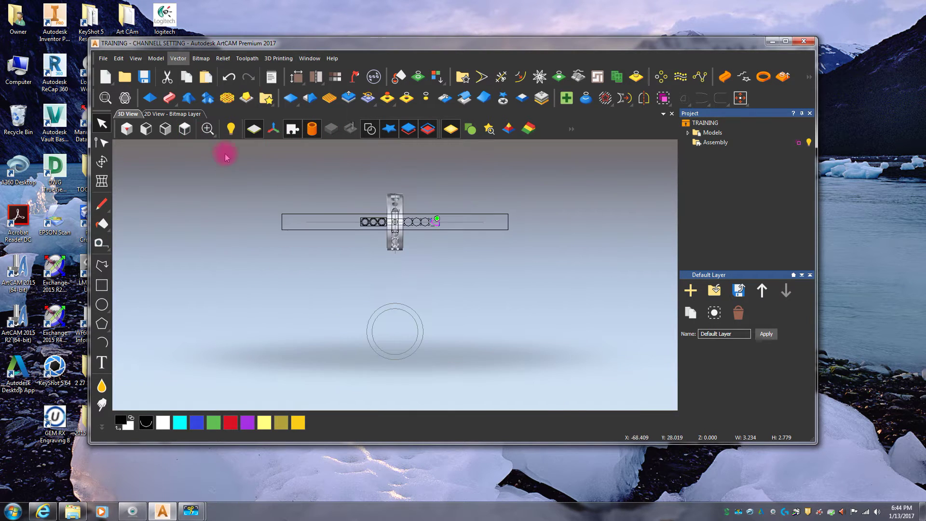
scroll(419, 230, up, 6)
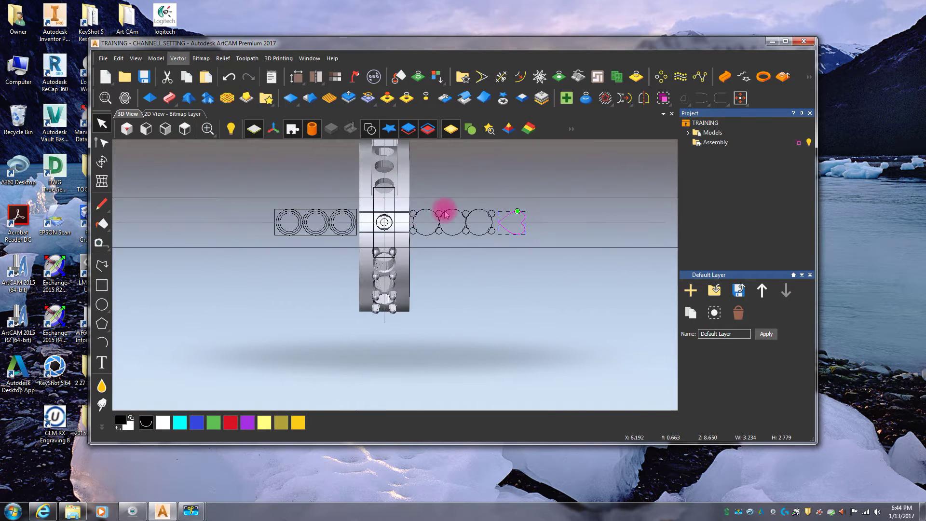
- Raise the selected heart on the band as a flat plane shape added to the relief, with a start height of .25 mm
double_click(444, 213)
click(723, 312)
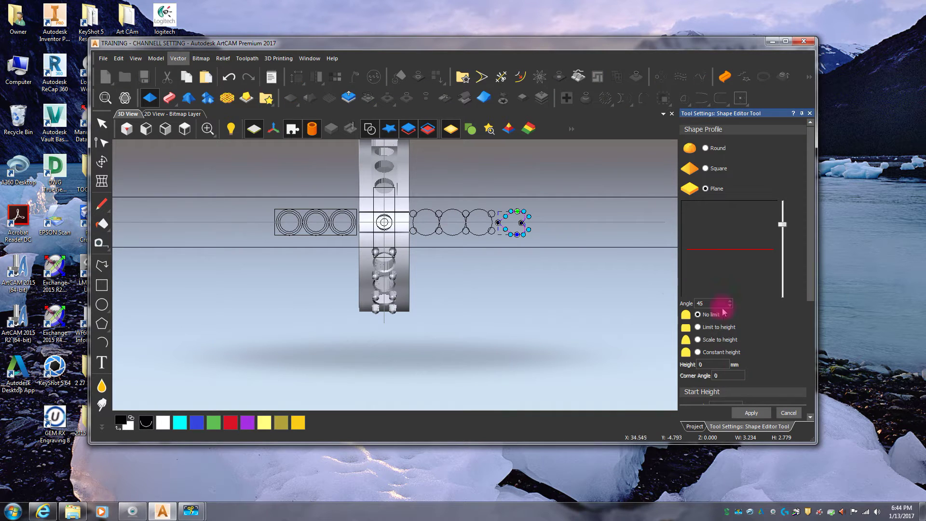
drag(809, 265, 805, 373)
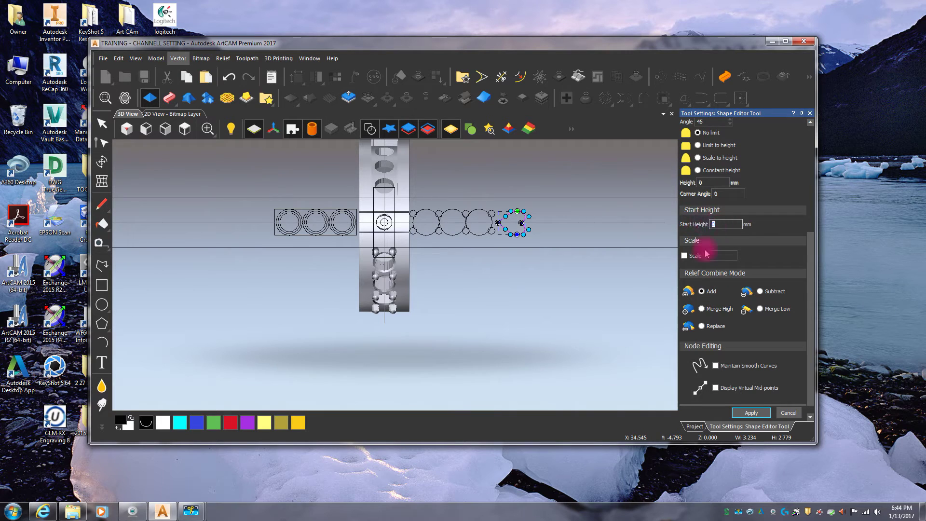
text(5)
- Hide the vectors in 3D, examine the raised heart beside the prongs from up close, and close the shape editor
drag(364, 306, 398, 153)
scroll(382, 283, up, 6)
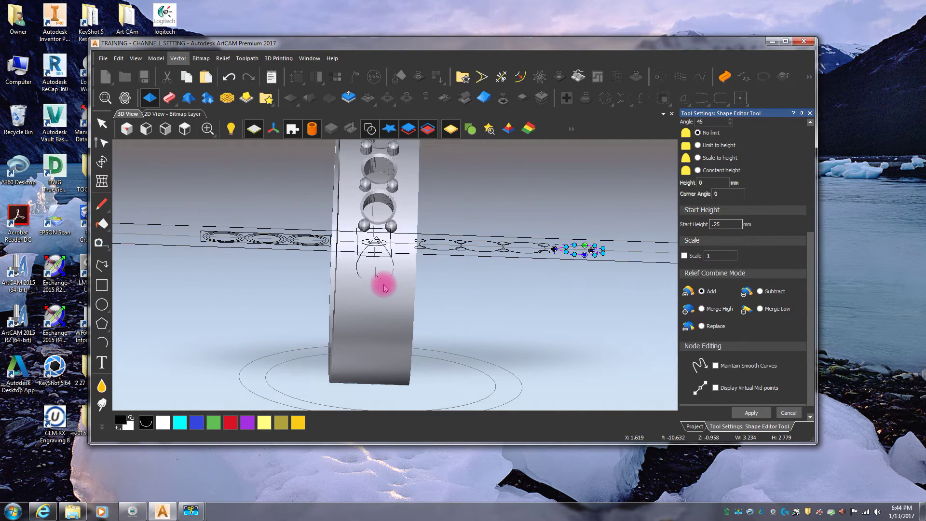
drag(331, 302, 252, 254)
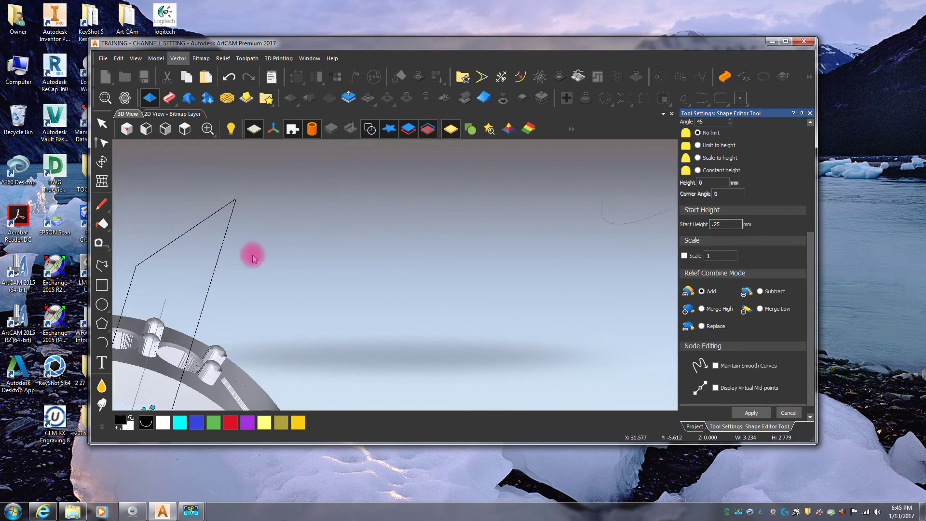
click(127, 129)
scroll(351, 279, up, 8)
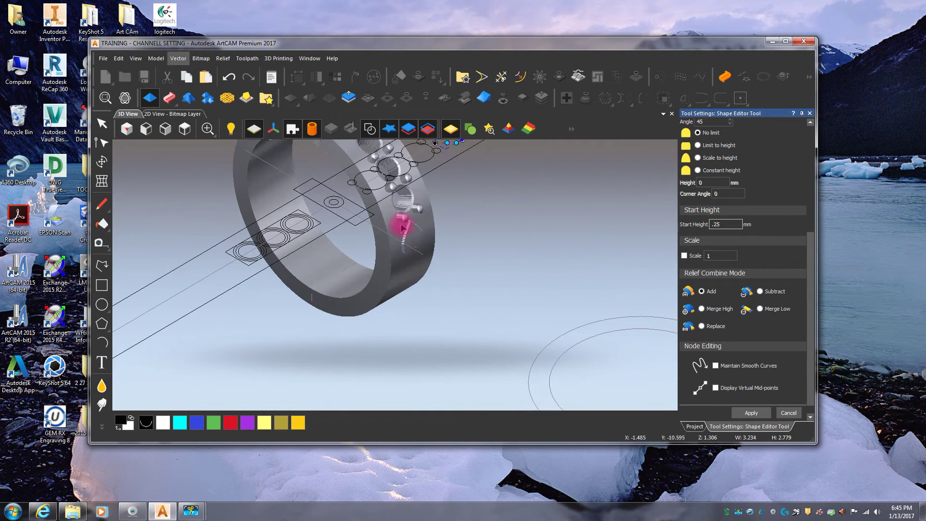
click(372, 133)
drag(362, 180, 355, 252)
scroll(357, 254, up, 5)
drag(376, 224, 311, 249)
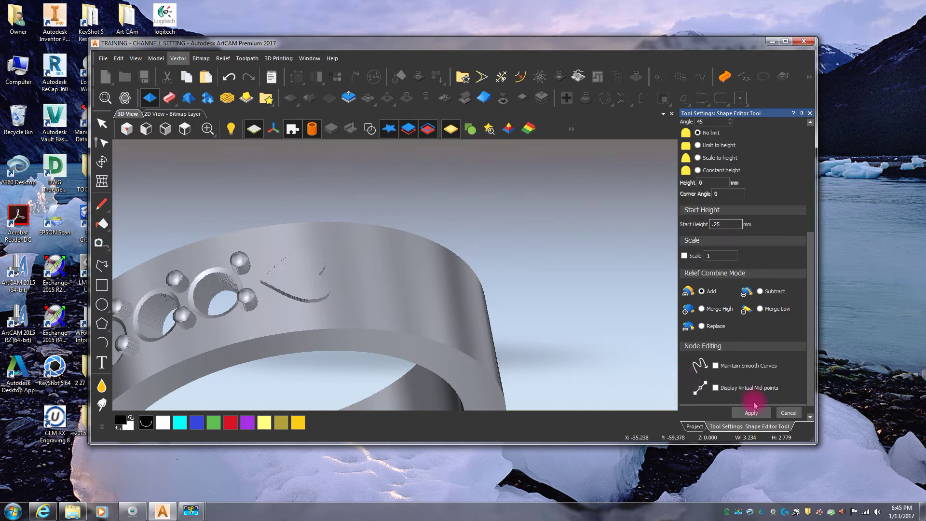
click(787, 412)
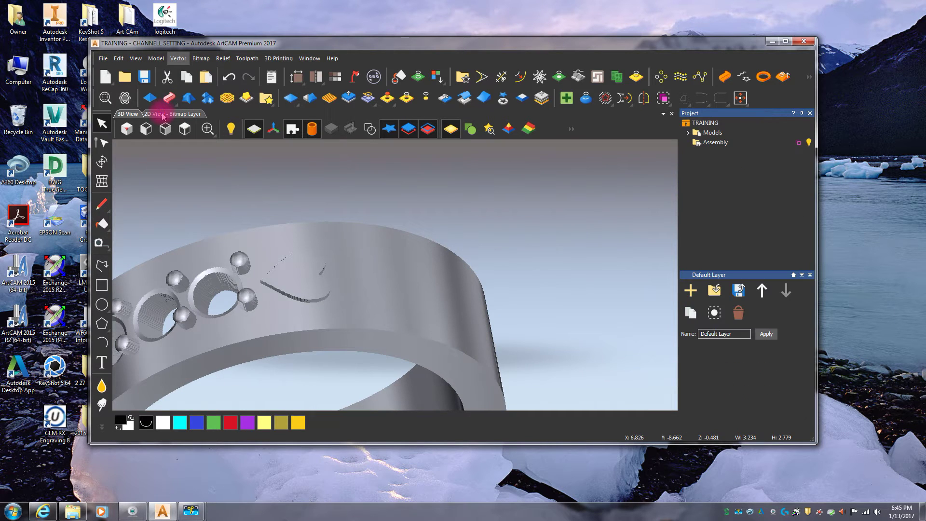
- Examine the flat 2D layout of the band around the prong-set circles and the heart, with nothing selected
click(164, 114)
scroll(386, 303, down, 2)
scroll(404, 275, up, 3)
click(518, 209)
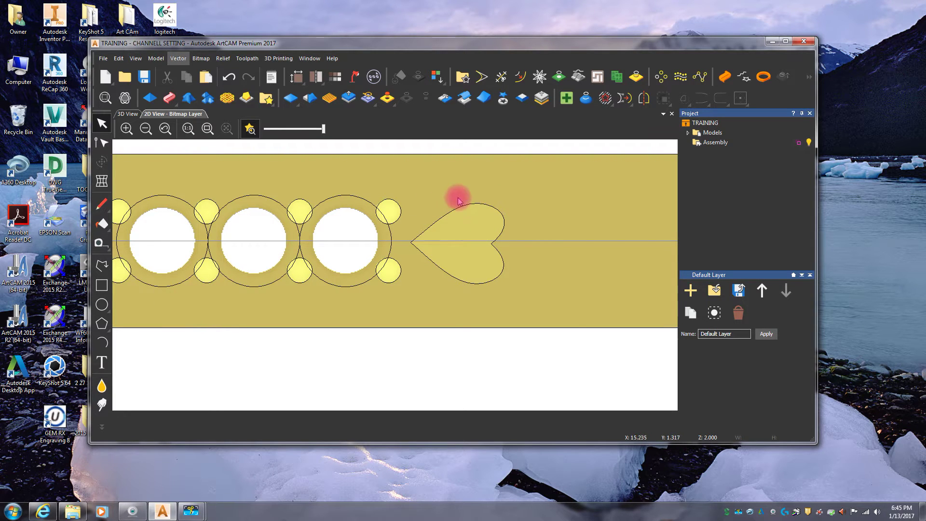
scroll(449, 188, down, 3)
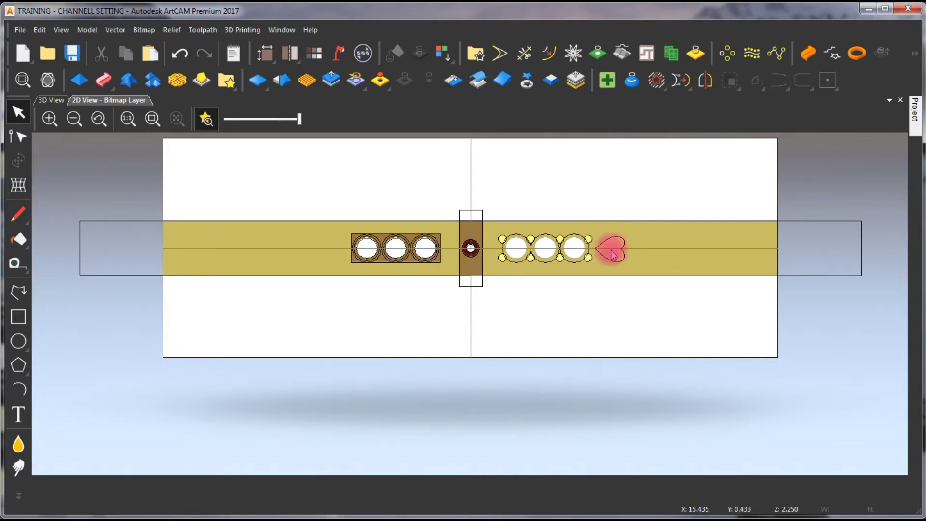
scroll(612, 246, up, 2)
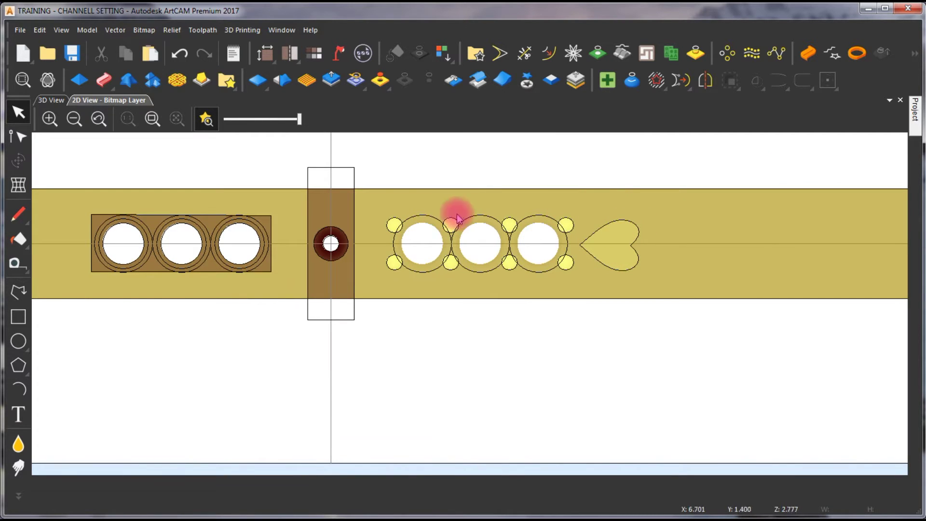
click(424, 162)
right_click(423, 159)
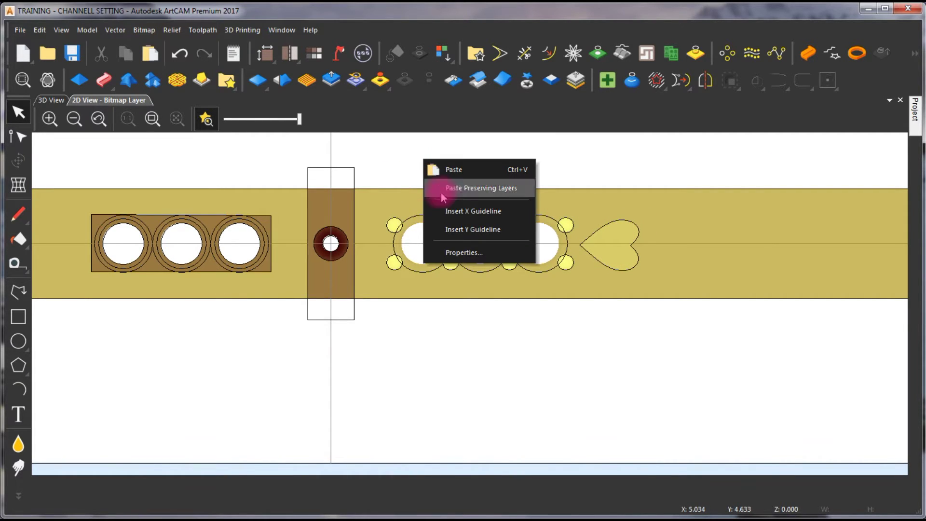
click(396, 177)
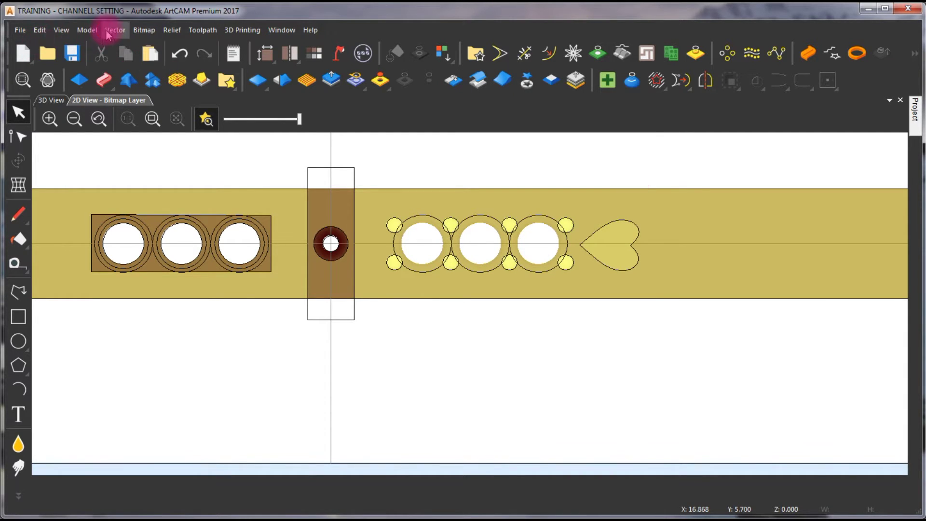
- Create an ellipse 6 mm wide and 4 mm high at about X 5, Y -3.367 mm, beneath the prong-set circles
click(144, 30)
mouse_move(115, 30)
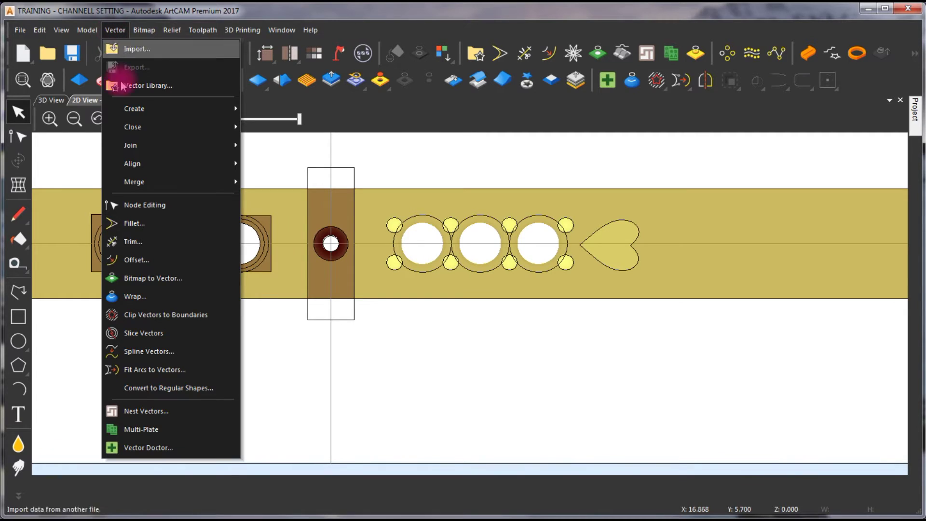
mouse_move(151, 110)
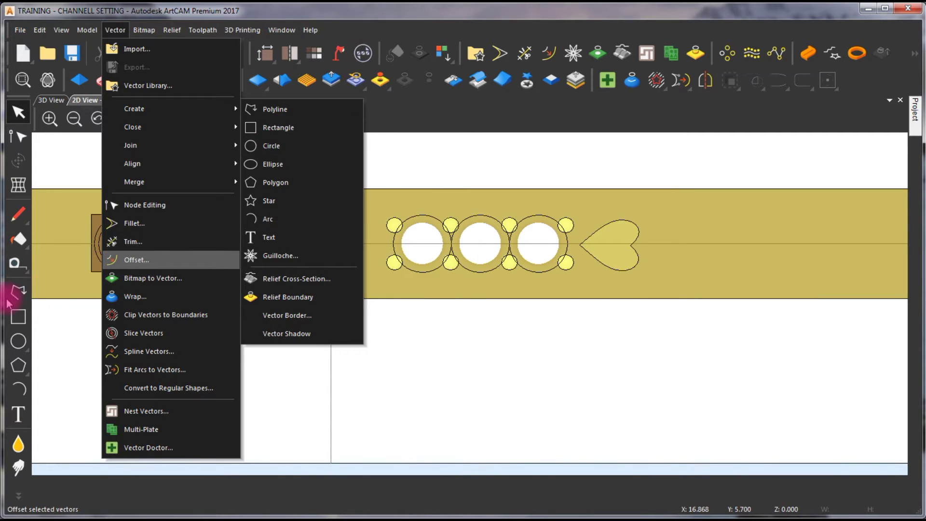
mouse_move(233, 161)
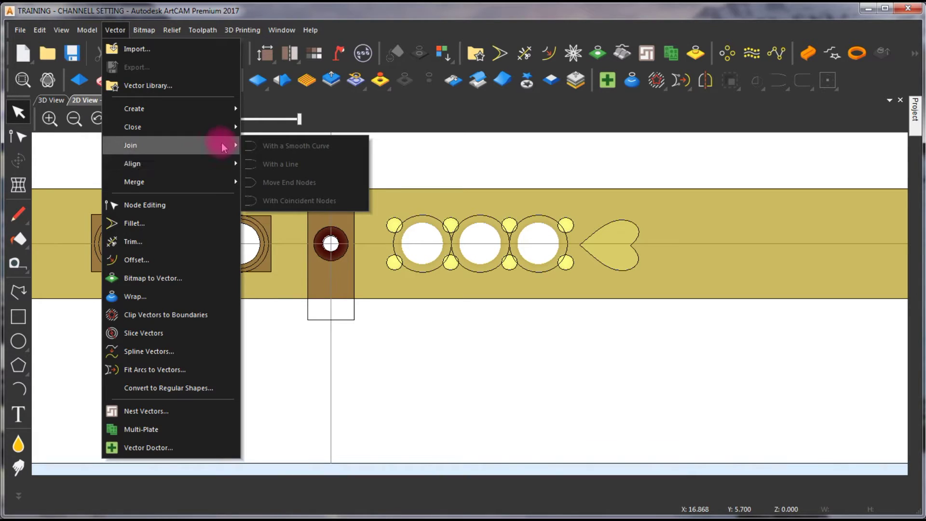
mouse_move(215, 113)
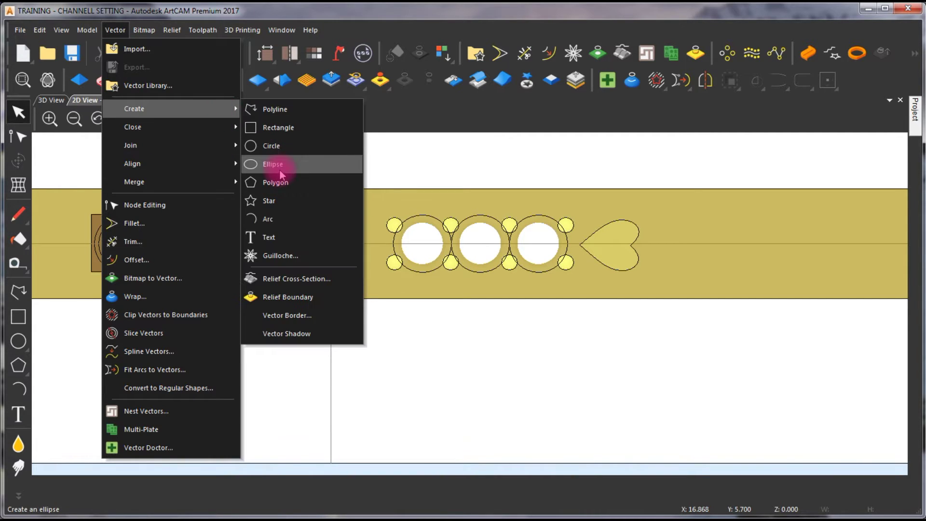
click(283, 170)
drag(382, 304, 409, 341)
double_click(801, 202)
text(3)
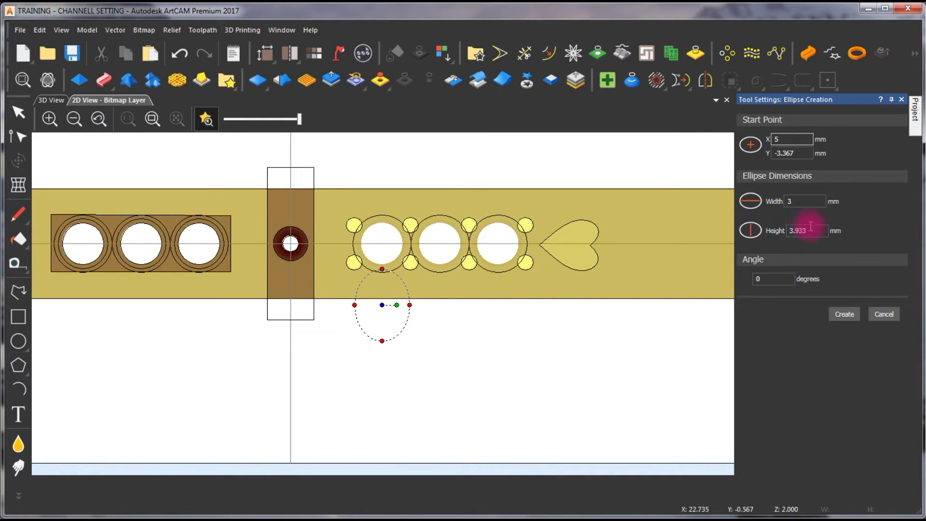
double_click(785, 204)
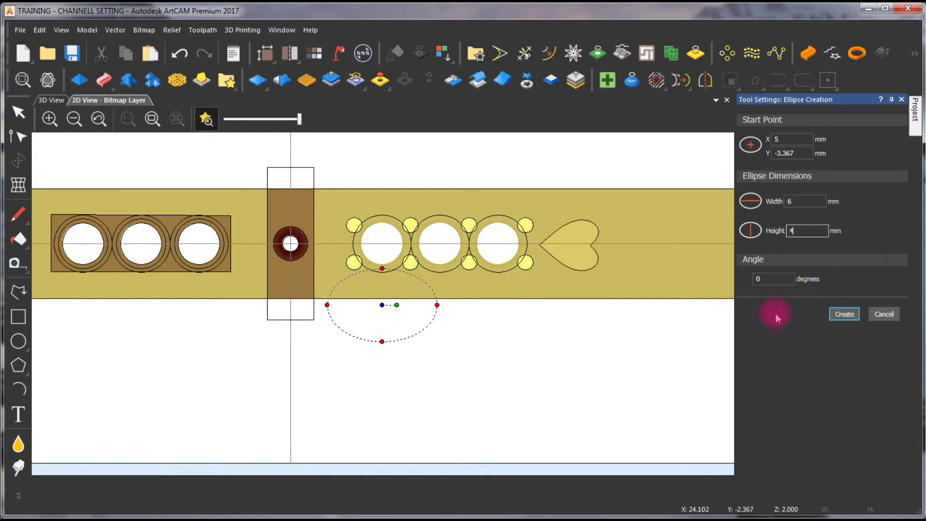
click(844, 314)
- Move the ellipse onto the band's centre line, just beyond the rounded end of the heart
right_click(584, 320)
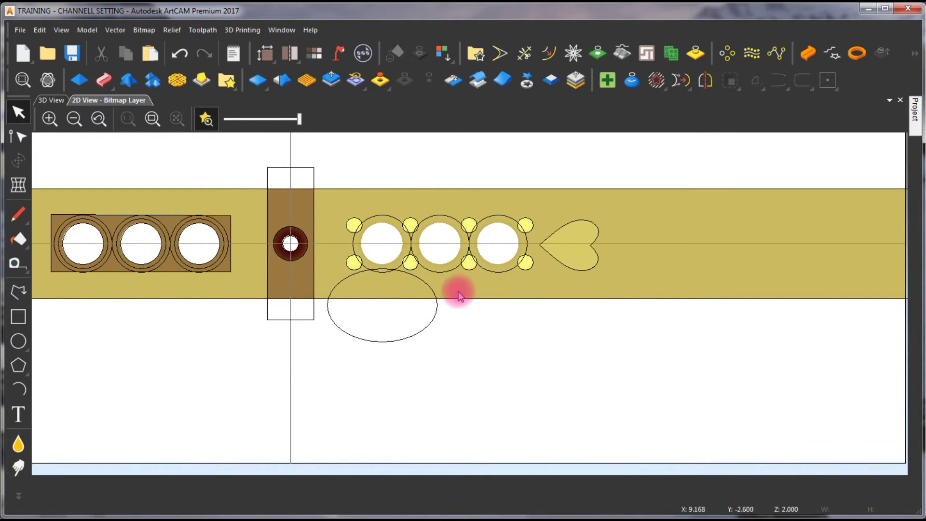
click(436, 292)
drag(436, 292, 717, 229)
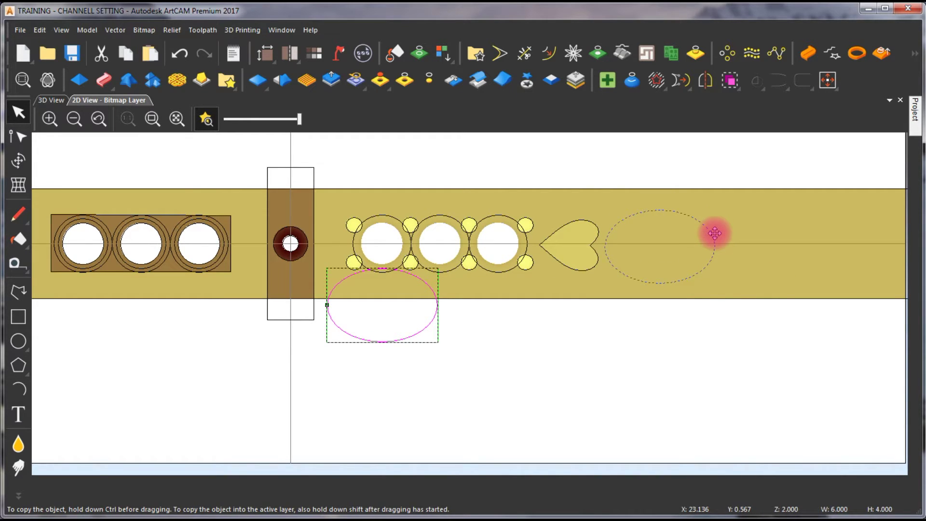
drag(715, 234, 716, 230)
click(728, 222)
scroll(682, 227, down, 1)
scroll(533, 275, up, 1)
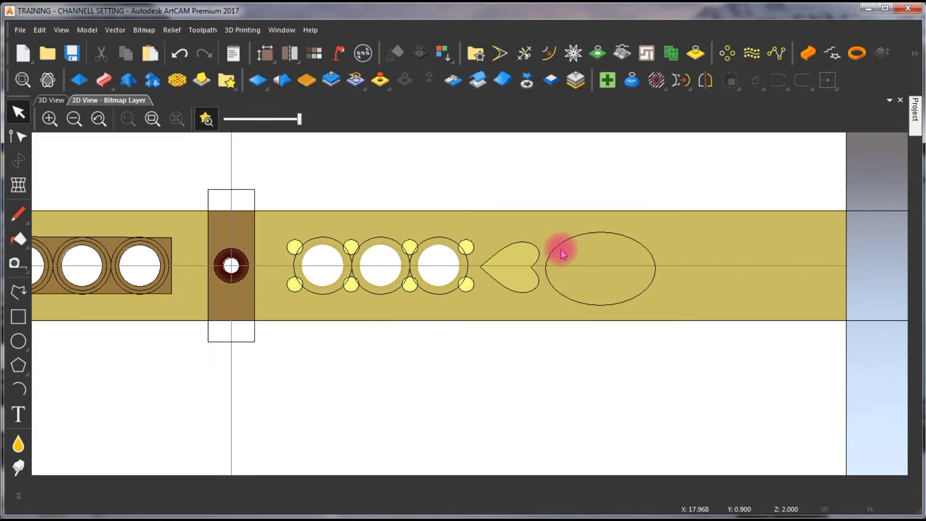
- Recess the ellipse into the band as a flat plane shape using Merge Low with a start height of 1 mm
click(650, 252)
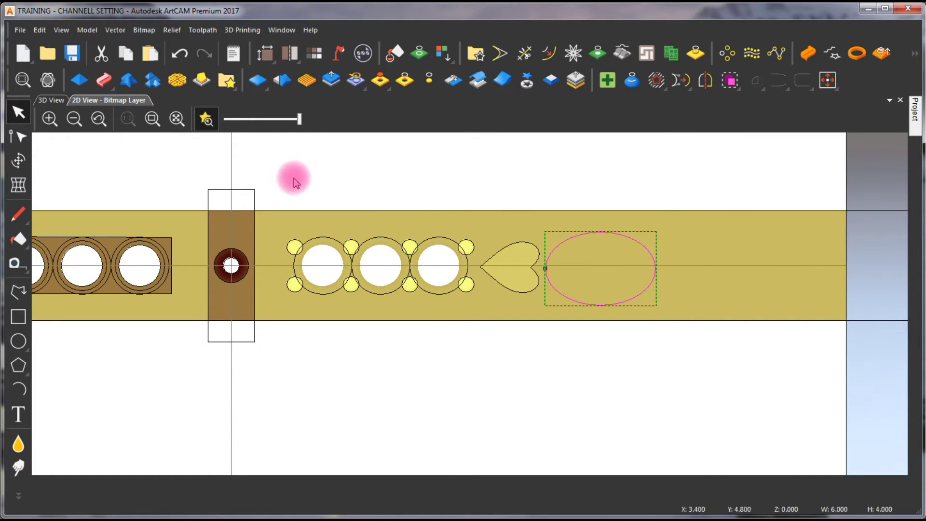
click(80, 80)
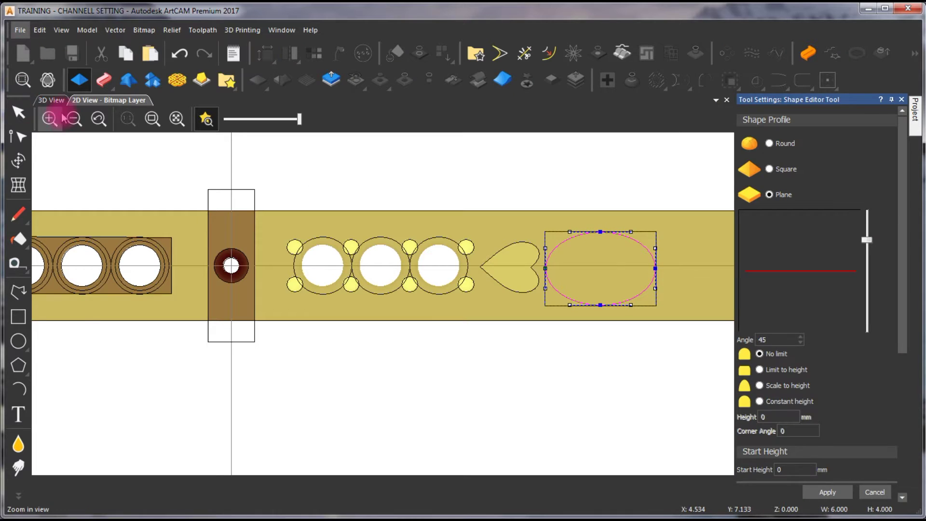
click(51, 100)
drag(905, 332, 861, 440)
click(839, 372)
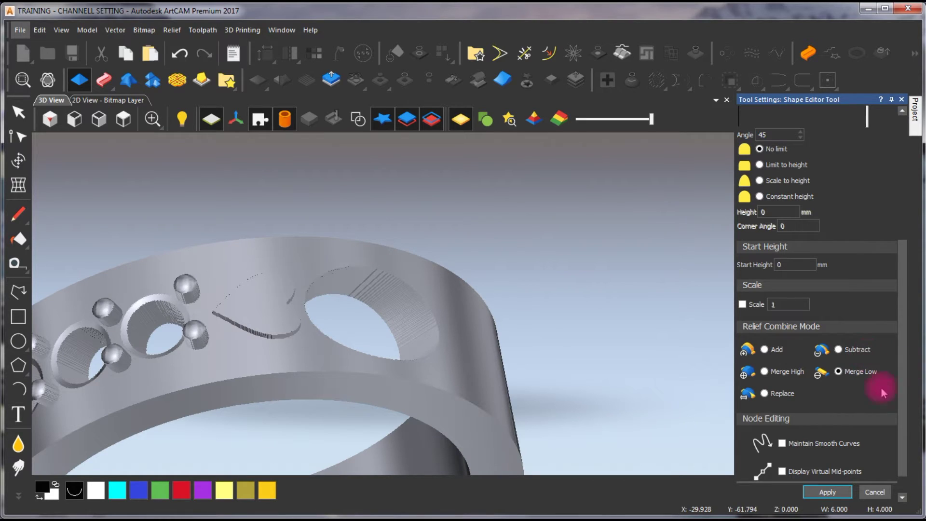
click(792, 265)
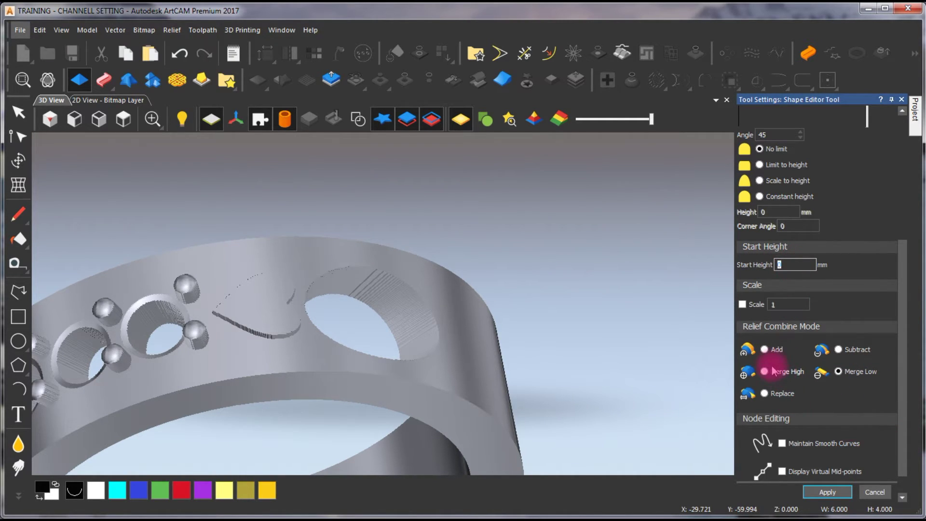
text(1)
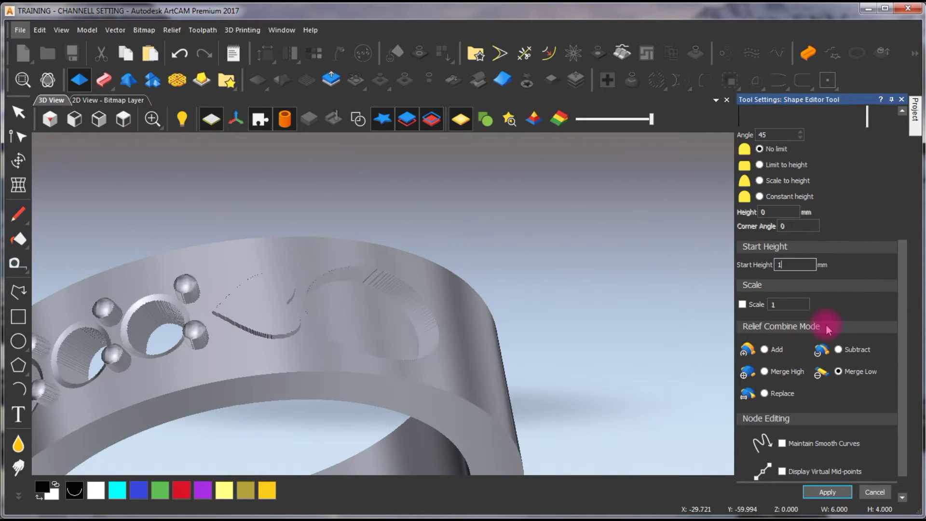
drag(585, 409, 213, 258)
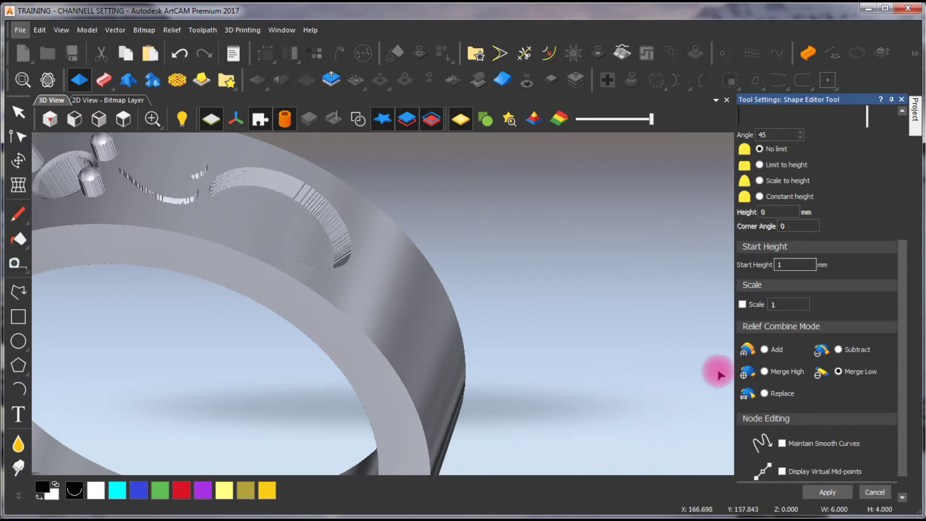
click(874, 494)
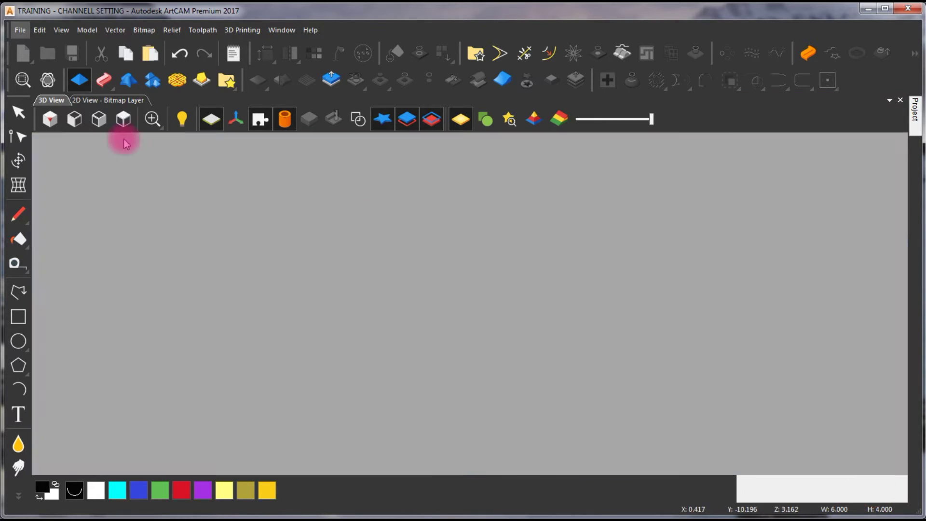
- Offset the ellipse 0.5 mm inwards with radiused corners, keeping the original and selecting the resulting vector
click(82, 100)
scroll(579, 226, down, 1)
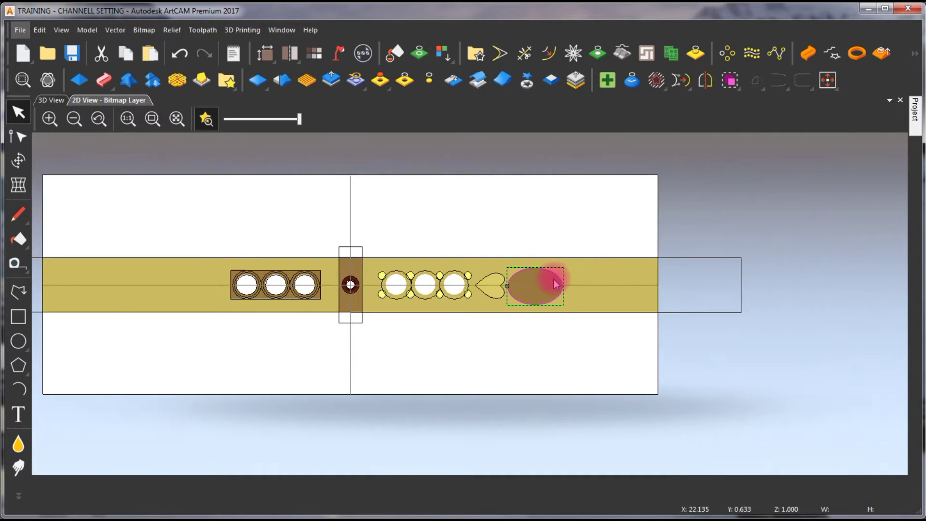
scroll(551, 275, up, 1)
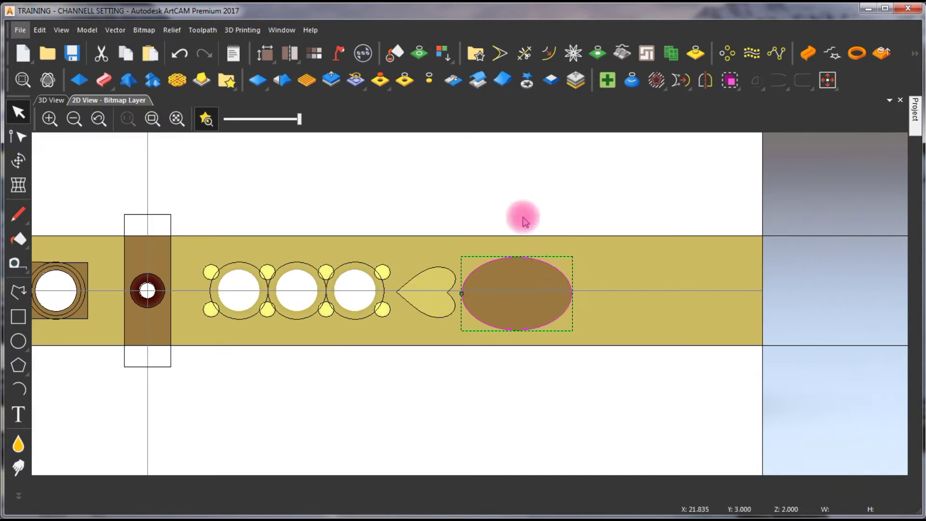
click(547, 57)
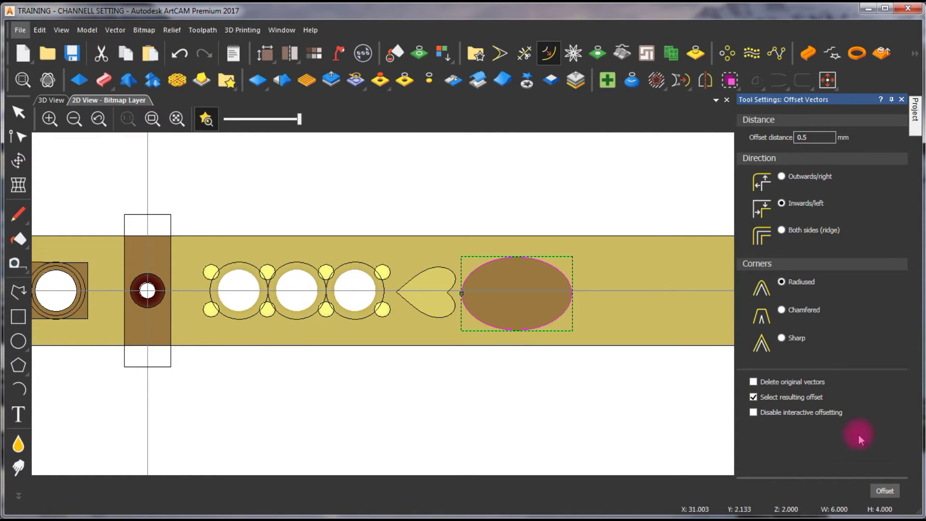
click(889, 495)
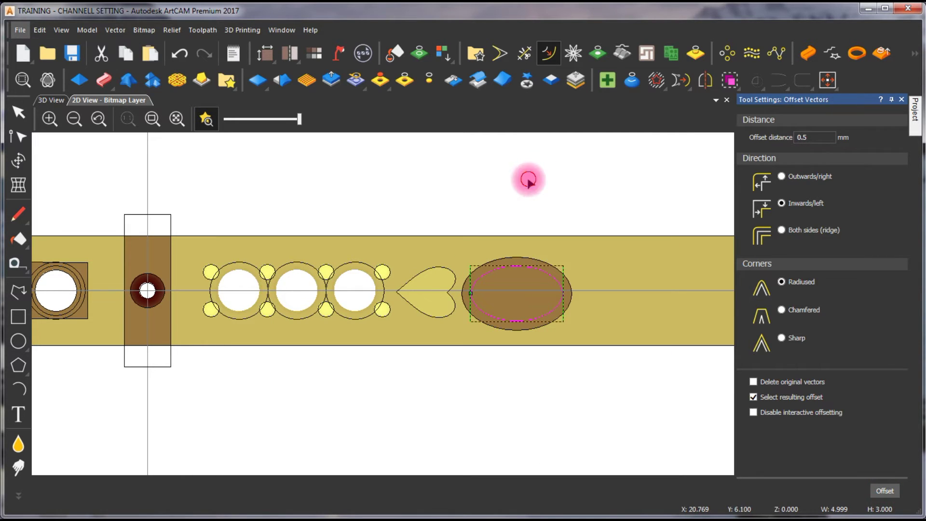
click(530, 263)
click(539, 273)
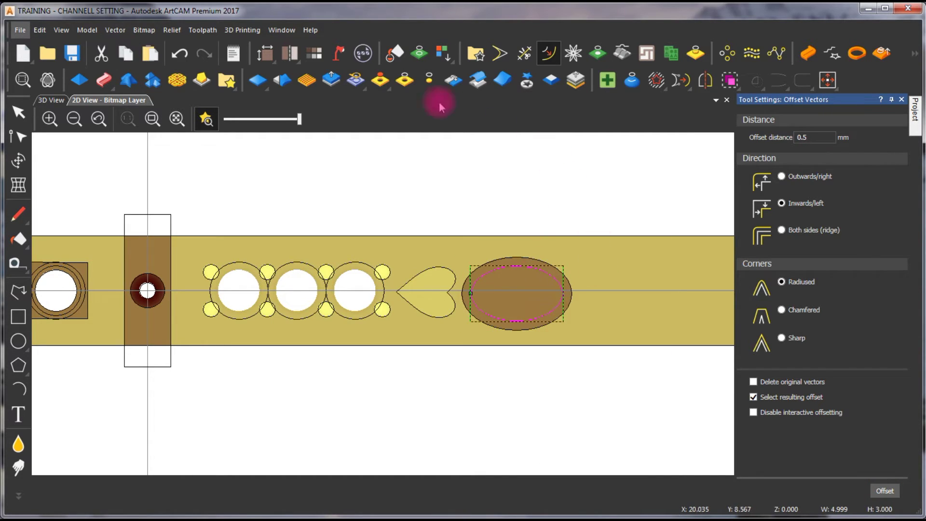
- Zero the relief inside the inner ellipse to cut through the band, and inspect the stepped opening in 3D
click(405, 90)
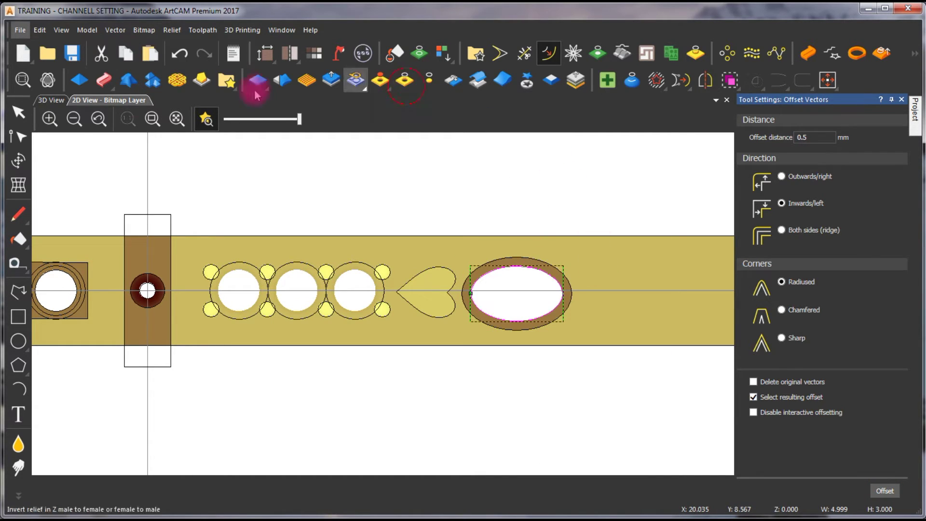
click(53, 100)
drag(382, 248, 189, 180)
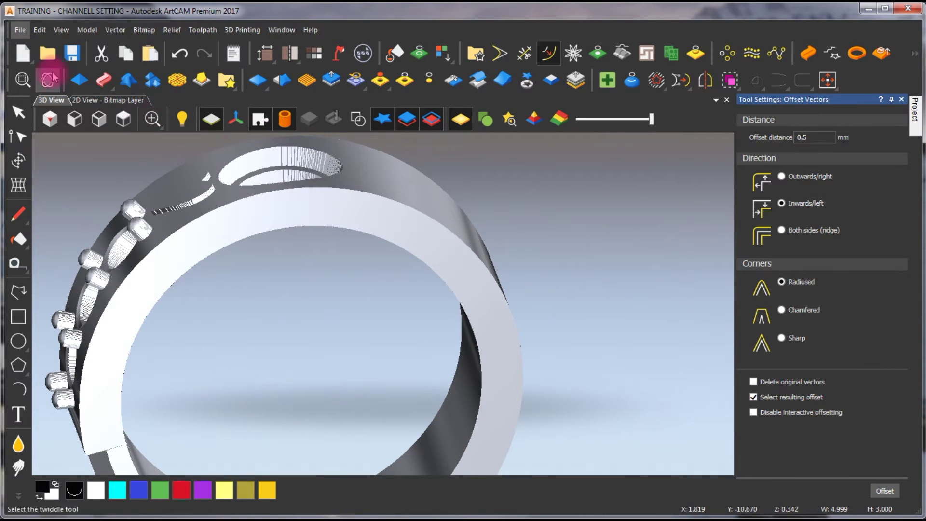
- Try to offset the oval setting's outer ellipse 0.5 mm outwards with radiused corners, and undo the offset
click(110, 100)
scroll(440, 304, up, 5)
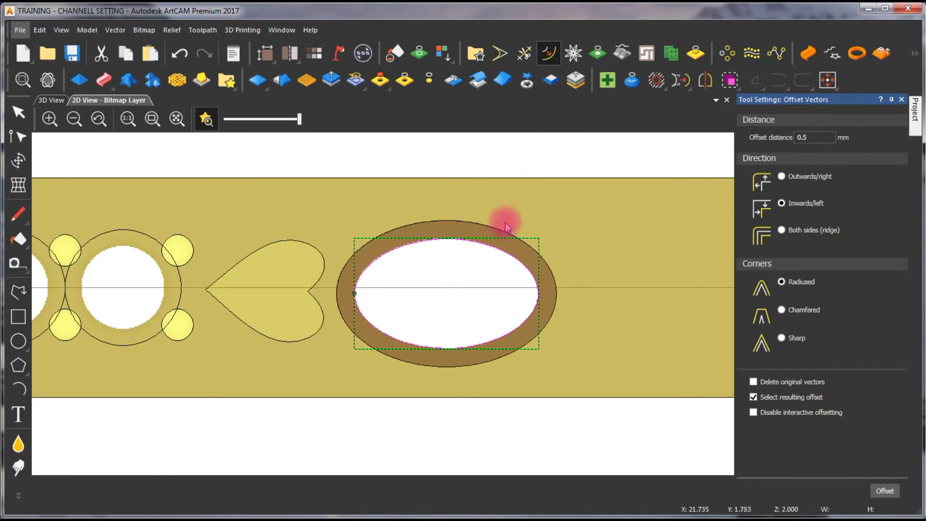
click(488, 230)
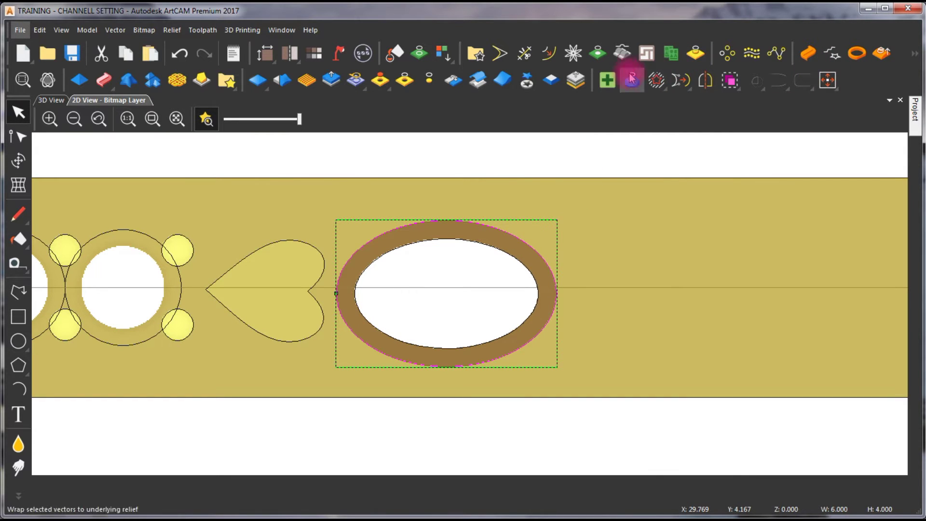
click(548, 54)
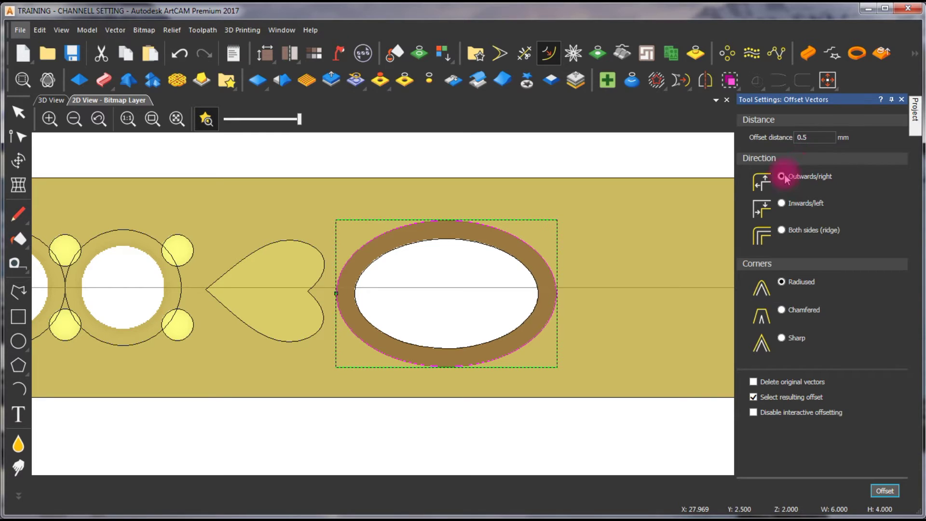
click(884, 490)
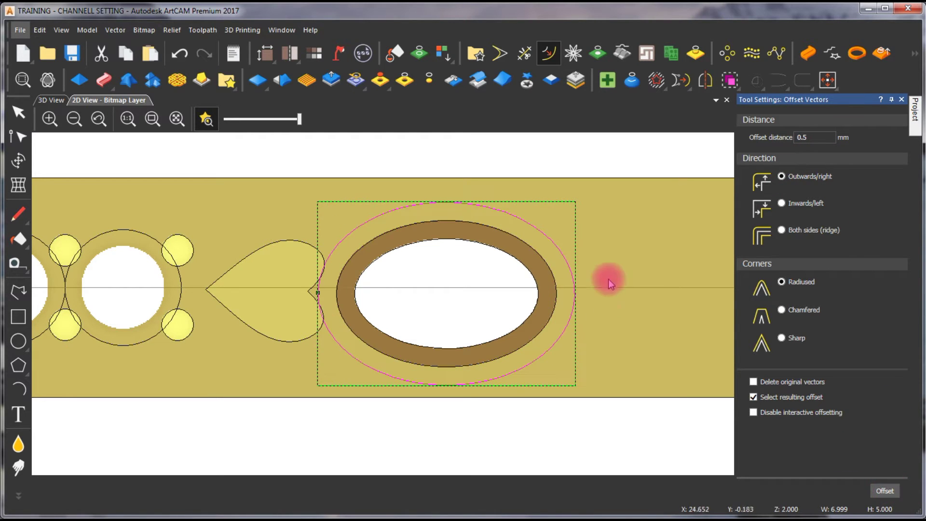
scroll(330, 316, up, 3)
scroll(356, 289, down, 3)
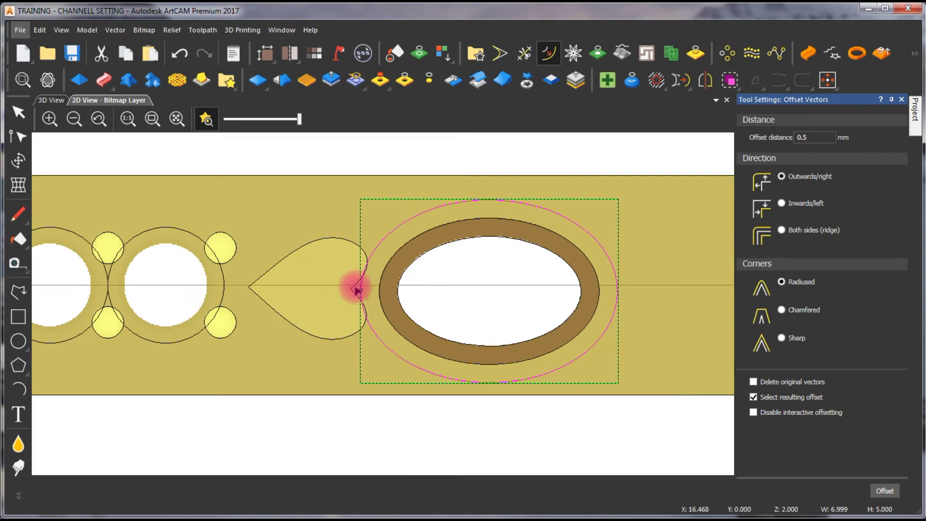
key(ctrl+z)
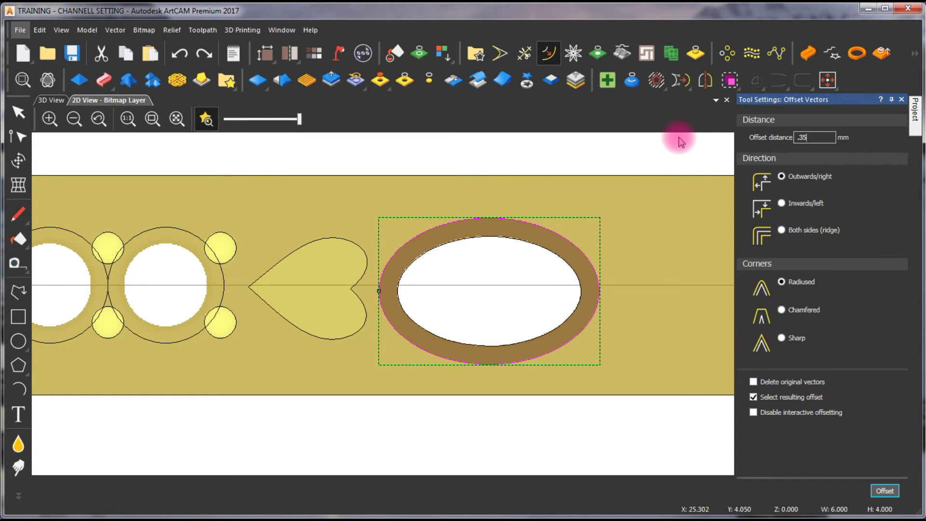
- Offset the setting's outer ellipse 0.35 mm outwards with radiused corners, keeping the original, and clear the selection
click(887, 491)
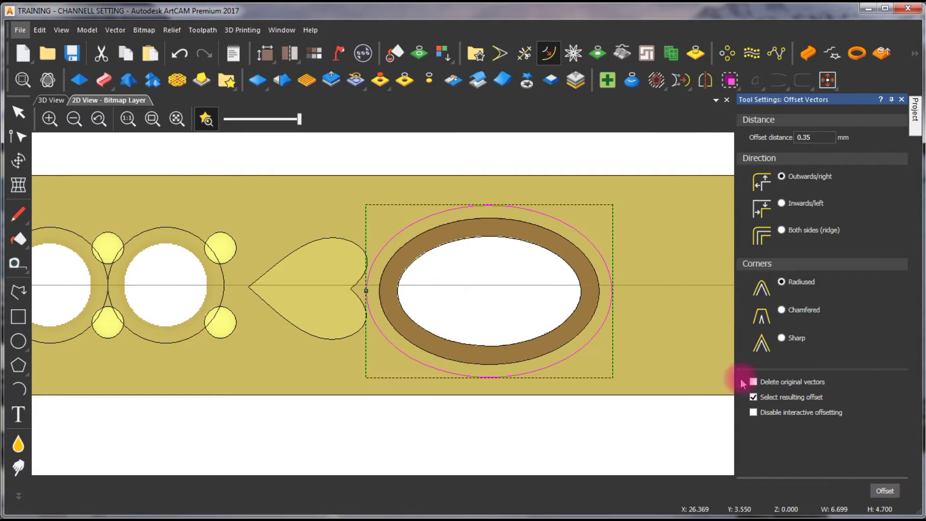
right_click(636, 213)
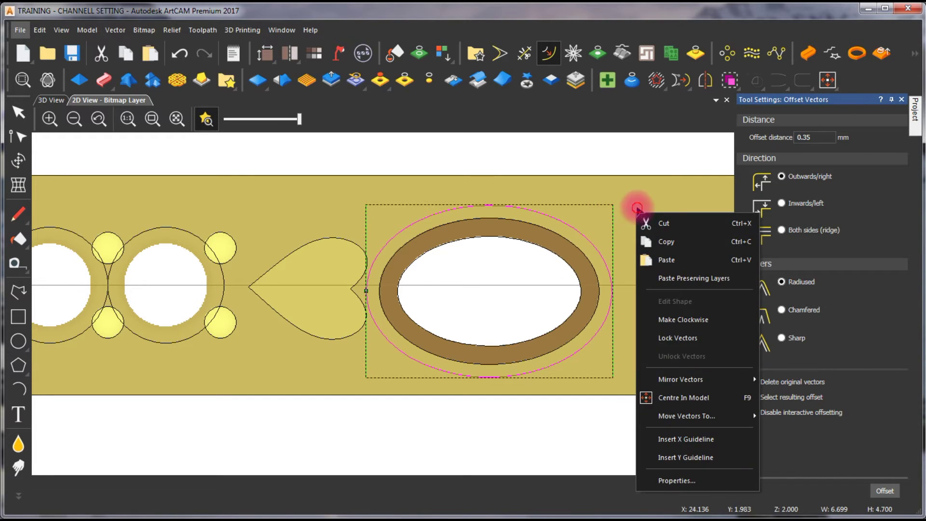
click(635, 212)
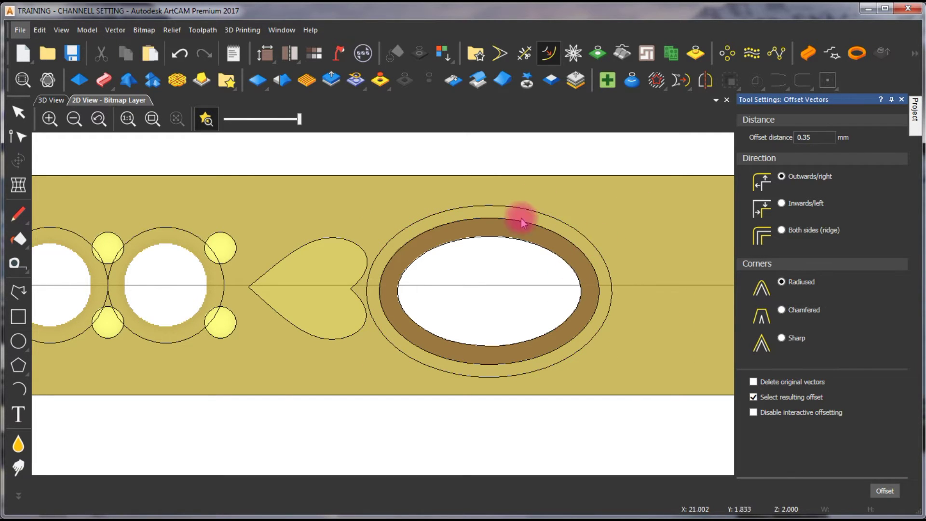
- Group the new offset ellipse with the original outer ellipse around the oval setting
scroll(513, 238, up, 2)
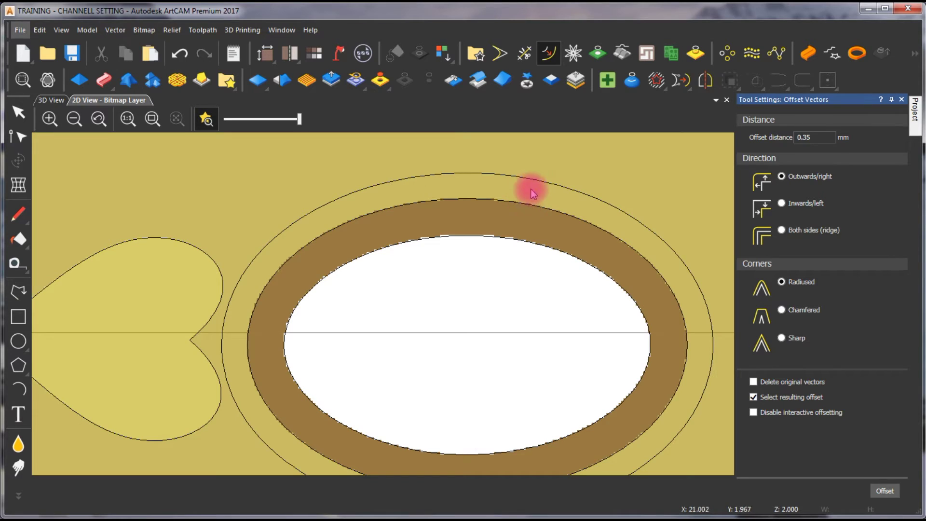
click(545, 186)
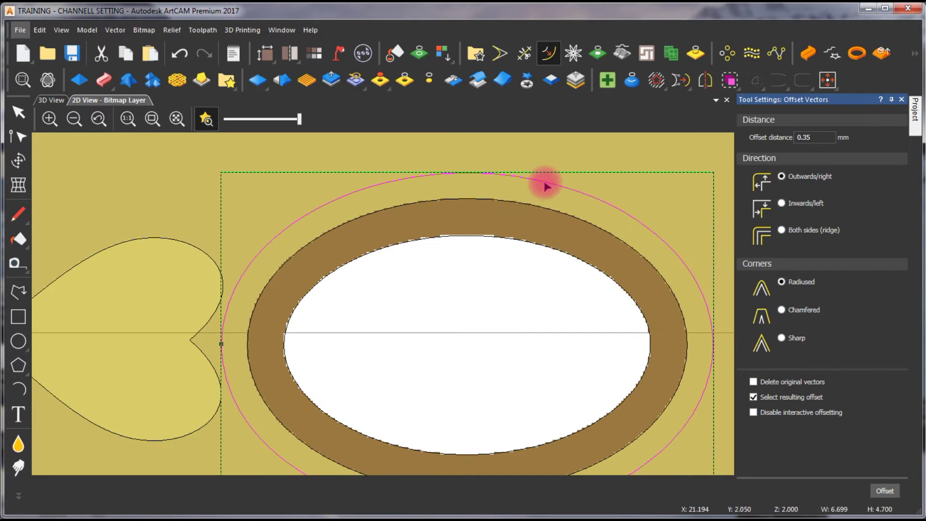
shift+click(539, 211)
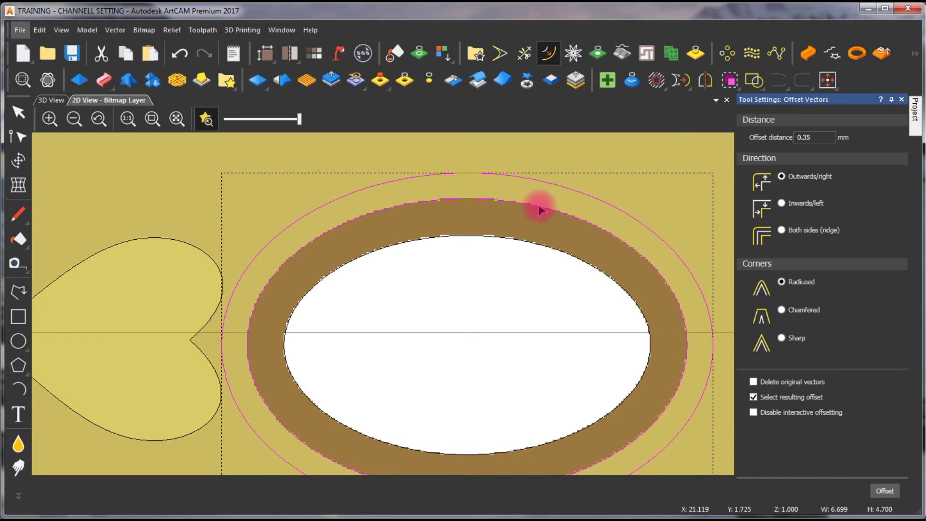
right_click(544, 201)
click(555, 288)
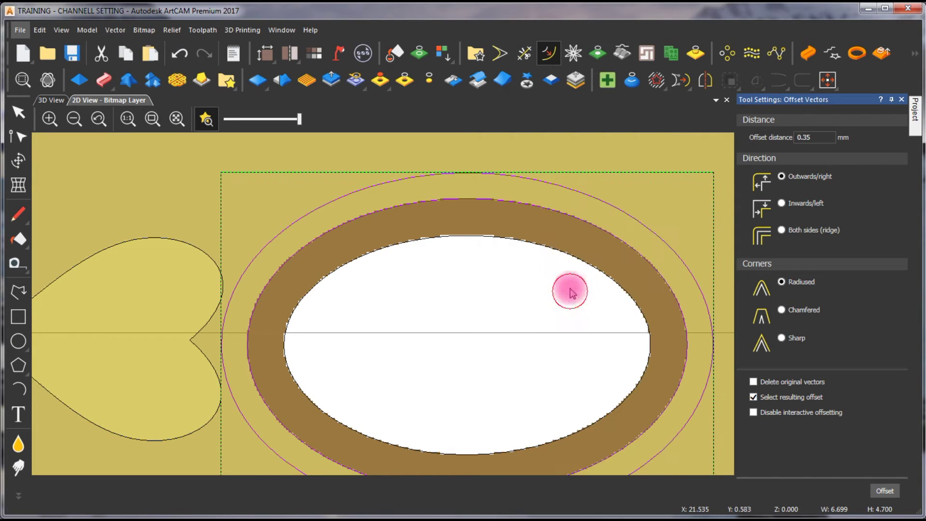
- Try raising the elliptical rim in 3D as a plane shape in Add mode with start heights of 1 mm and 0.50 mm
click(52, 99)
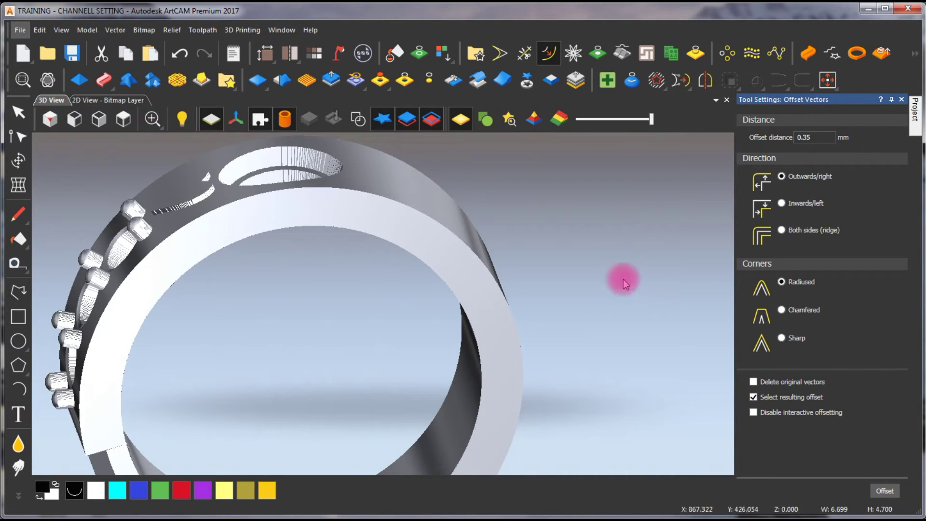
key(F12)
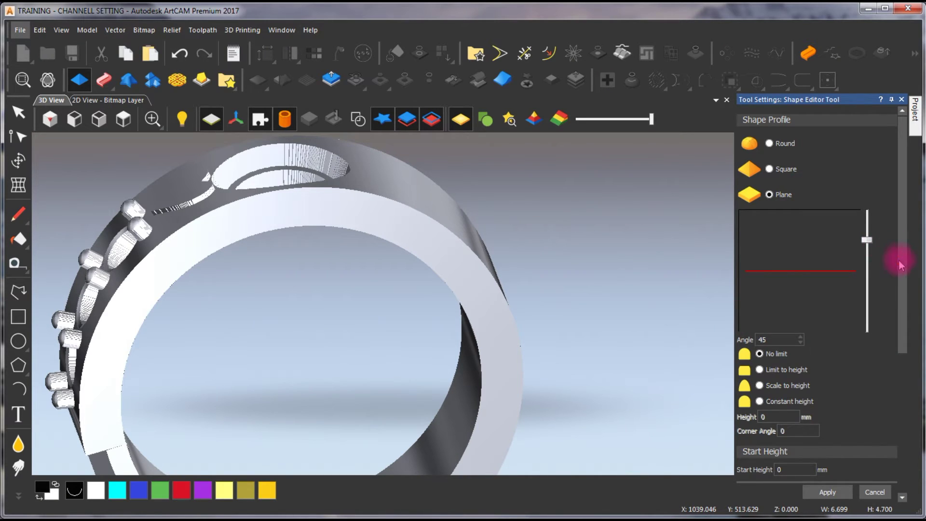
drag(901, 264, 905, 383)
click(772, 319)
click(766, 362)
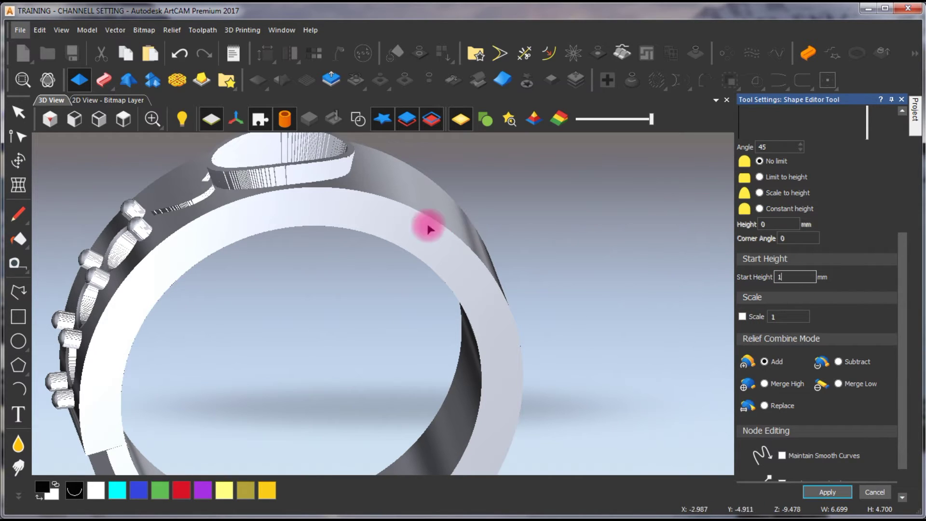
click(803, 277)
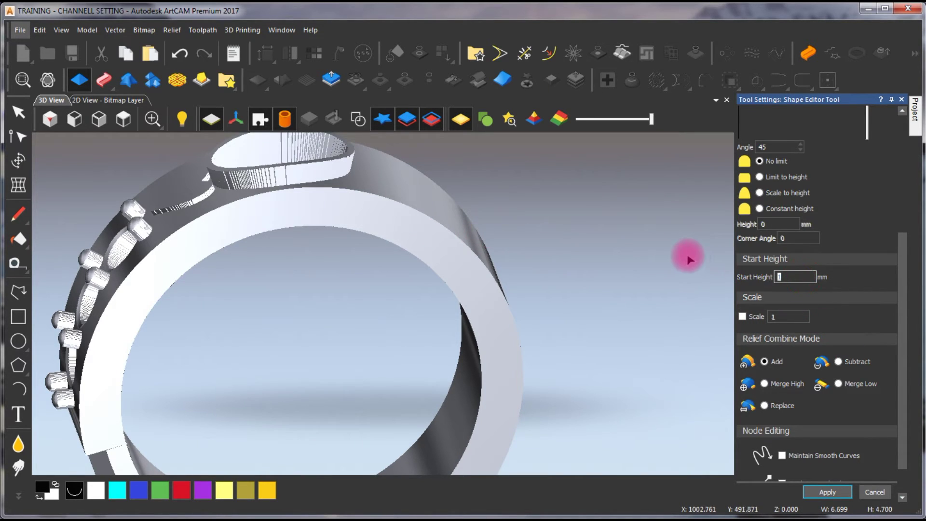
text(.50)
mouse_move(583, 269)
mouse_down()
mouse_move(569, 339)
mouse_move(310, 392)
mouse_move(347, 253)
mouse_move(256, 310)
mouse_move(586, 248)
mouse_move(176, 144)
mouse_move(83, 254)
mouse_move(299, 212)
mouse_move(393, 167)
mouse_move(463, 325)
mouse_move(306, 279)
mouse_move(364, 296)
mouse_move(436, 249)
mouse_move(444, 216)
mouse_move(403, 145)
mouse_move(316, 136)
mouse_move(354, 251)
mouse_move(595, 166)
mouse_move(451, 331)
mouse_move(591, 325)
mouse_move(383, 357)
mouse_move(262, 252)
mouse_move(646, 294)
mouse_move(387, 213)
mouse_move(467, 145)
mouse_move(275, 164)
mouse_move(167, 211)
mouse_up()
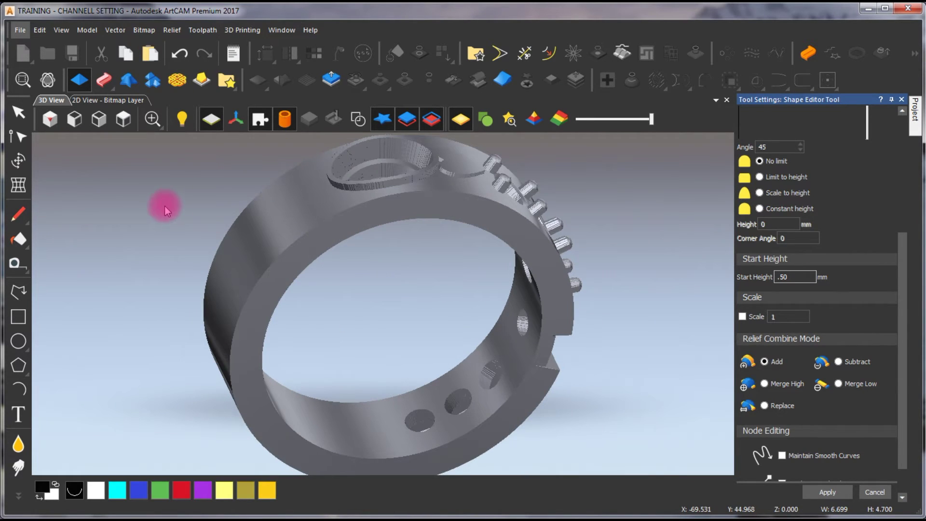
- Raise the elliptical rim using Merge High with a start height of 3 mm, and inspect the ring in 3D
click(764, 384)
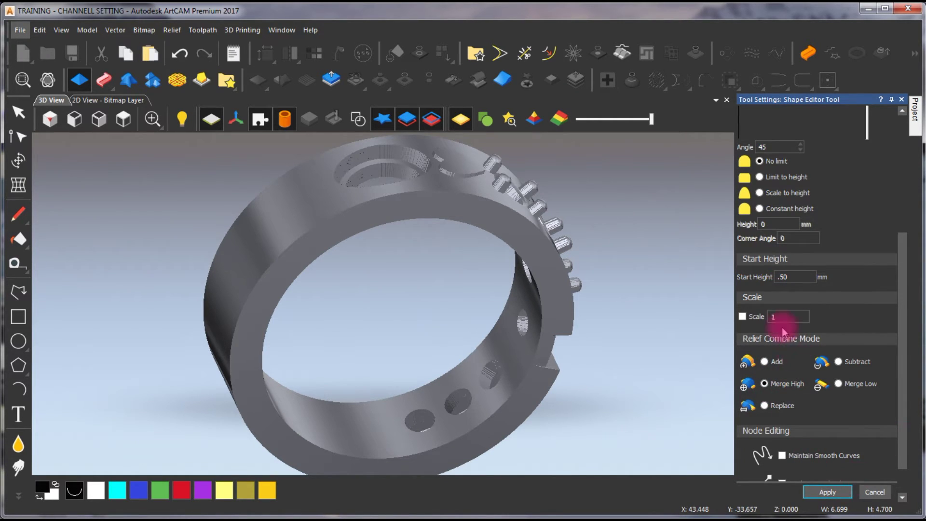
double_click(792, 278)
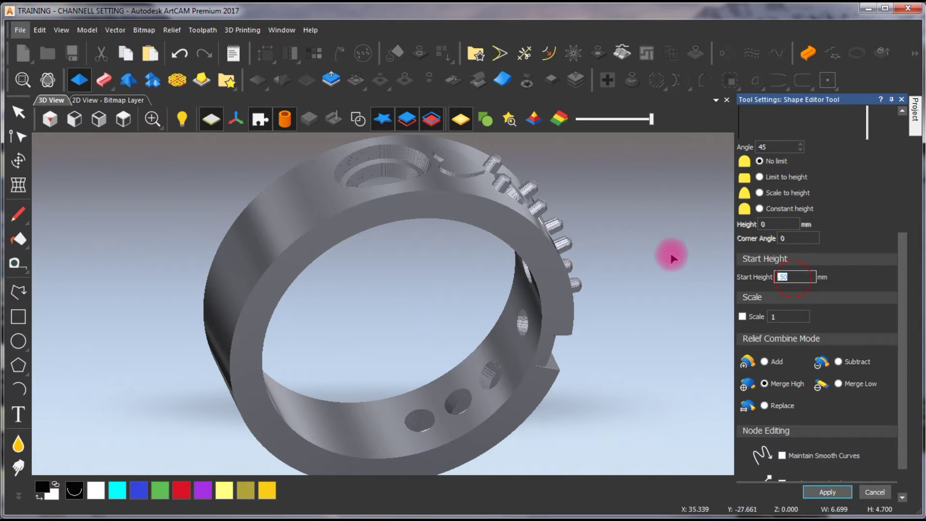
drag(322, 263, 730, 439)
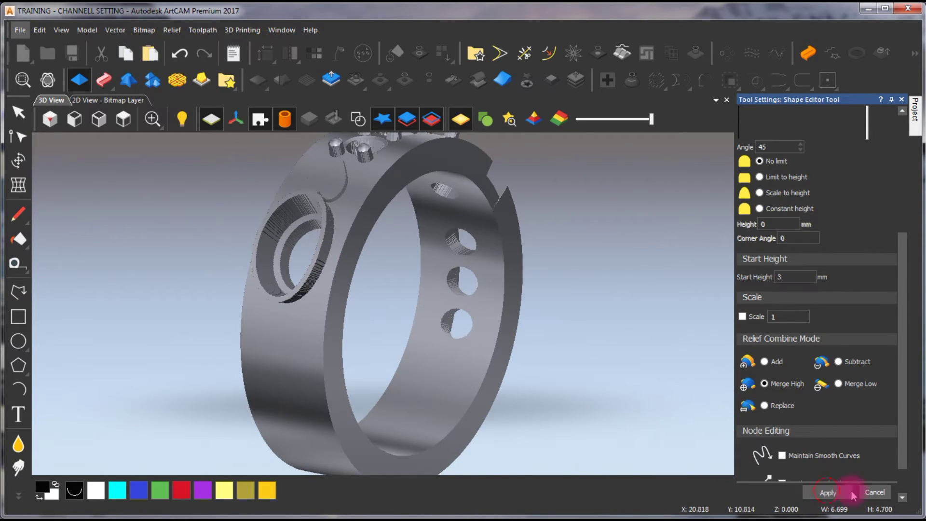
click(883, 495)
drag(388, 269, 449, 209)
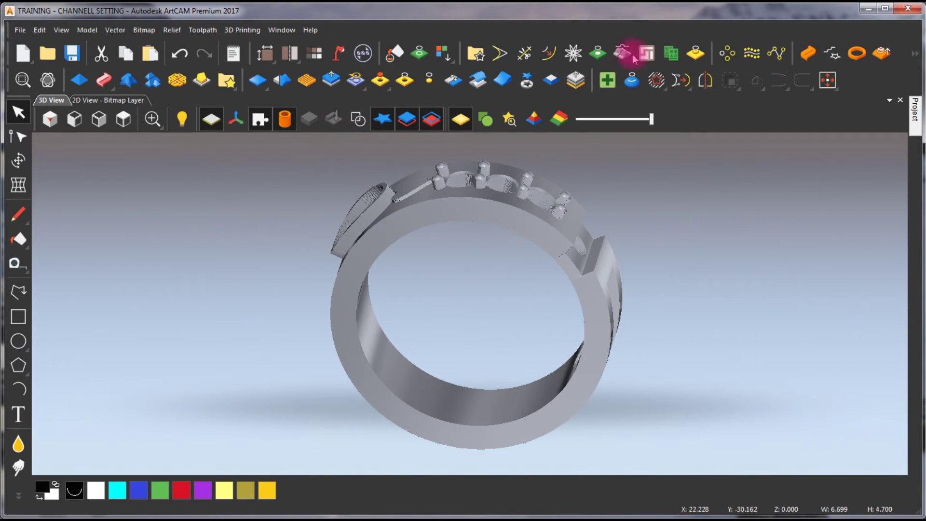
- Return to the 2D layout, show the Gem Tools toolbar and place it just above the band
click(120, 99)
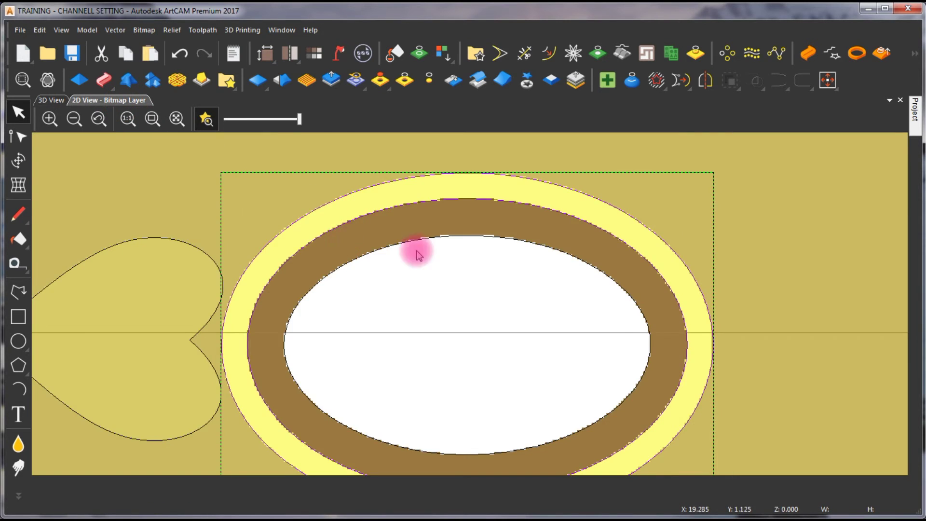
scroll(396, 359, down, 5)
scroll(304, 319, up, 2)
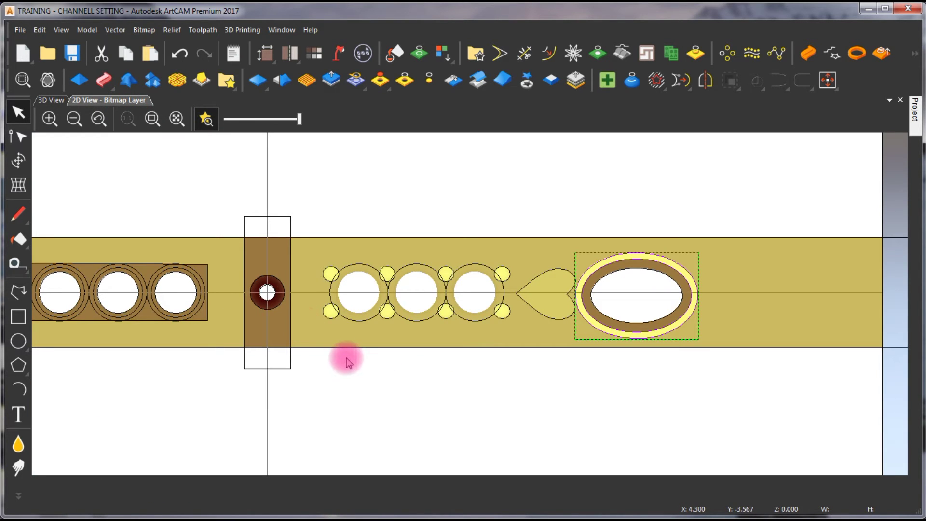
scroll(378, 314, down, 3)
scroll(415, 313, up, 3)
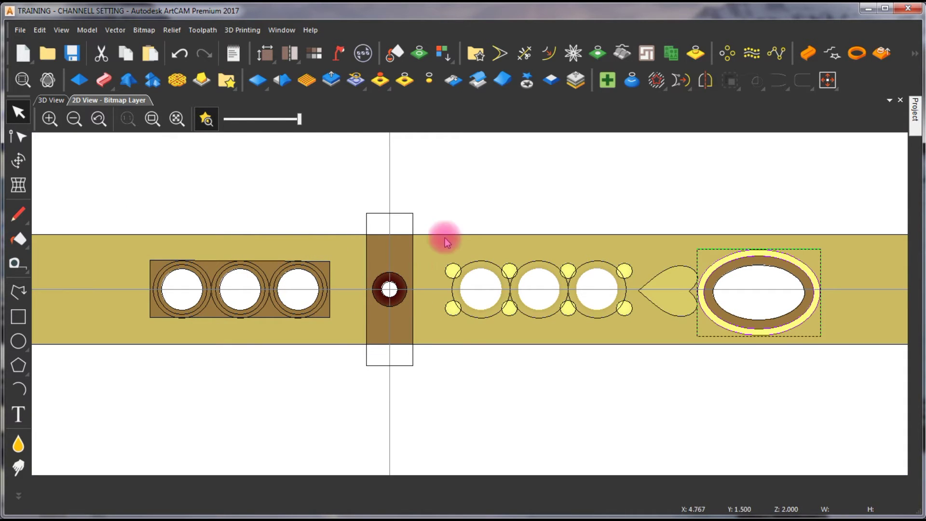
click(912, 170)
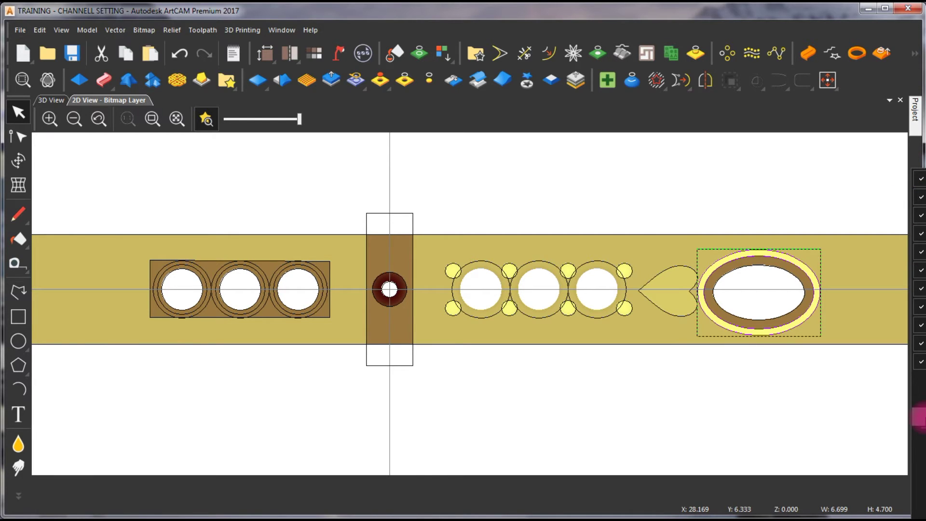
click(919, 415)
drag(766, 57, 709, 124)
drag(612, 112, 777, 138)
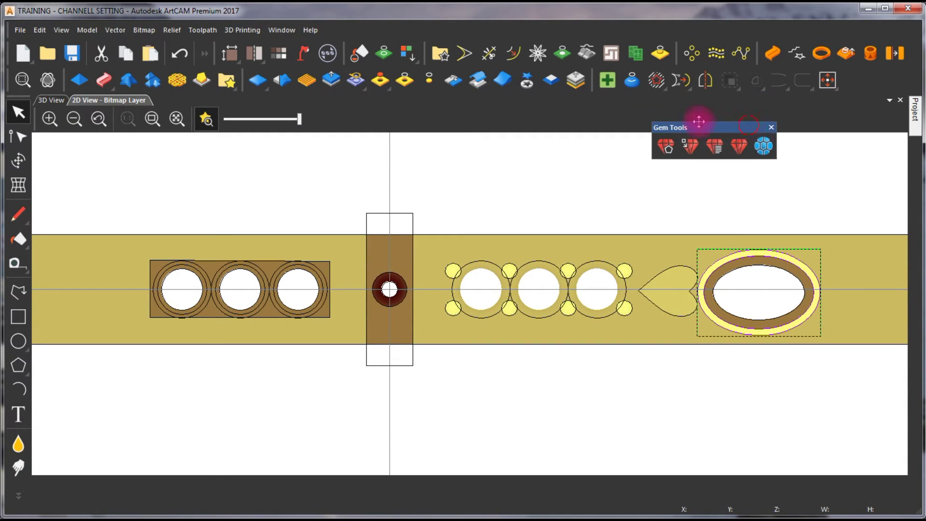
drag(699, 122, 486, 157)
click(279, 171)
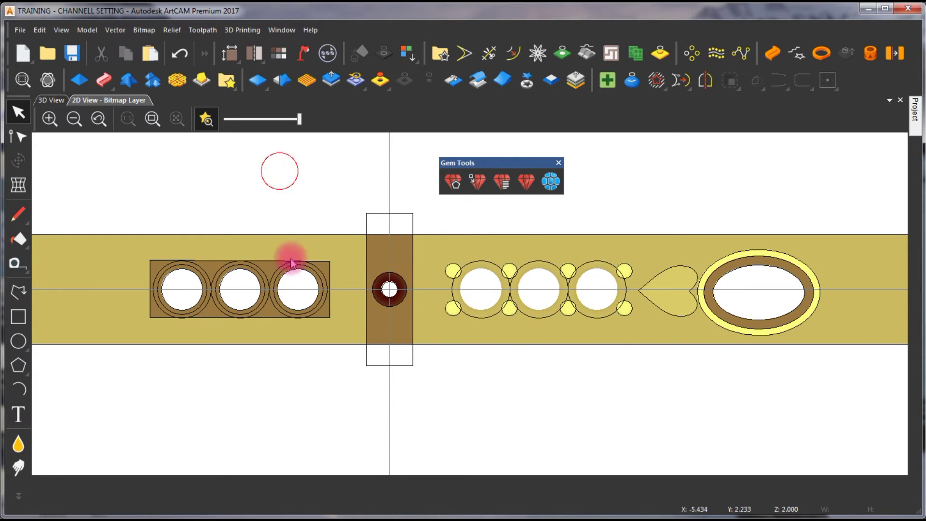
- Set up a gem vector conversion of the channel setting's outer circles as Brilliant-cut Diamond, taking the gem sizes from the vectors
scroll(338, 289, down, 3)
scroll(430, 310, up, 1)
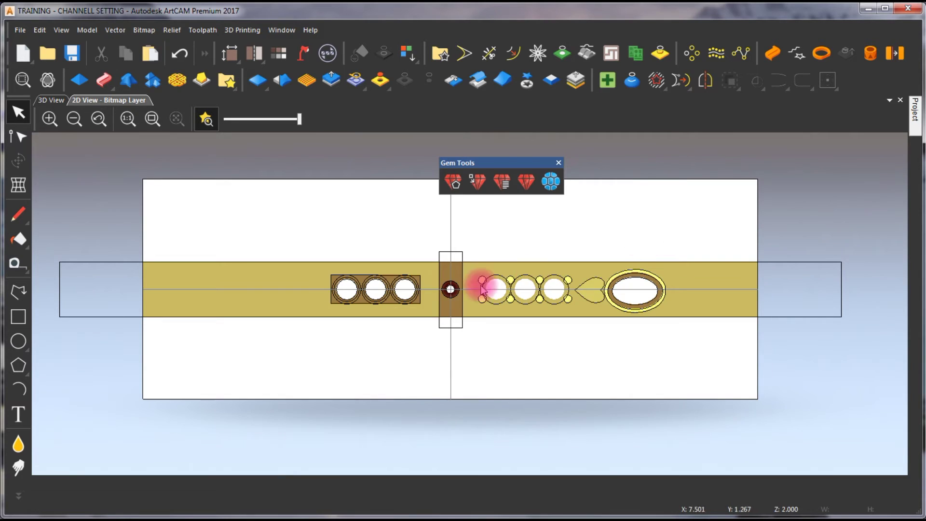
scroll(475, 289, up, 2)
scroll(232, 289, up, 2)
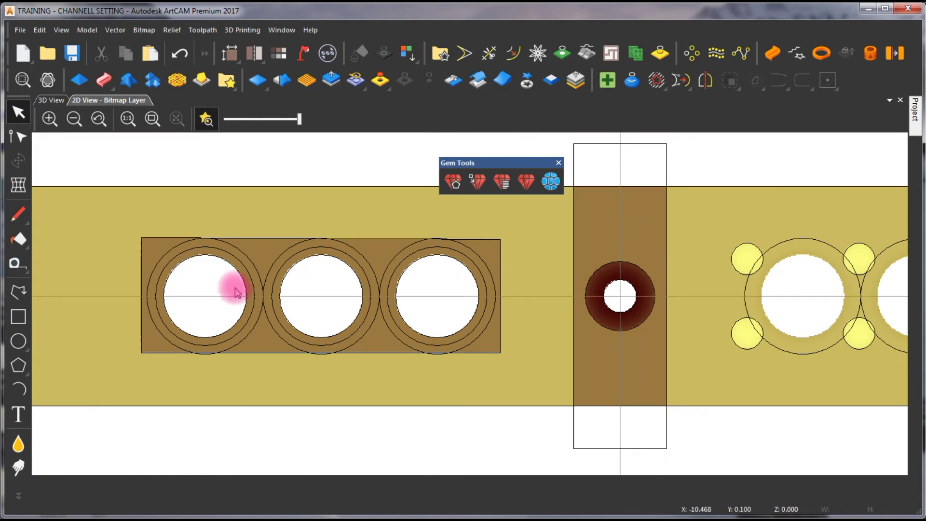
click(242, 259)
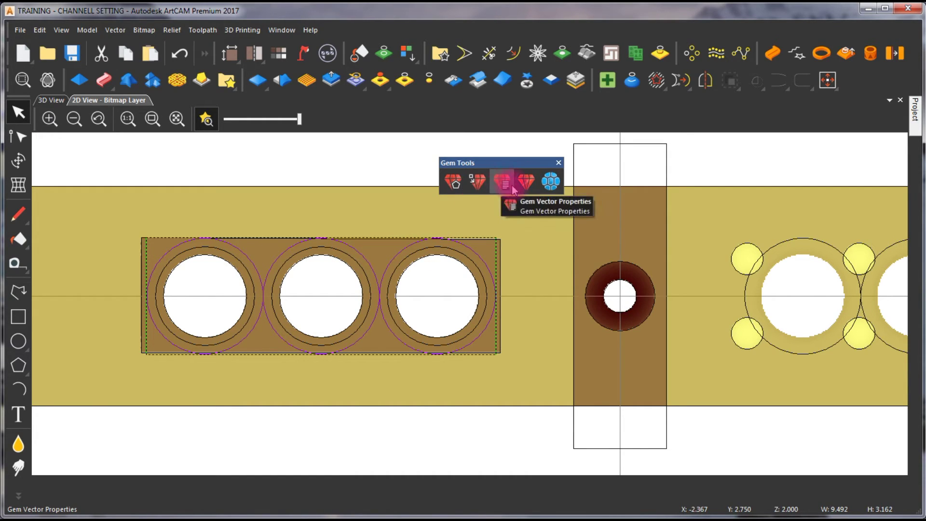
click(474, 182)
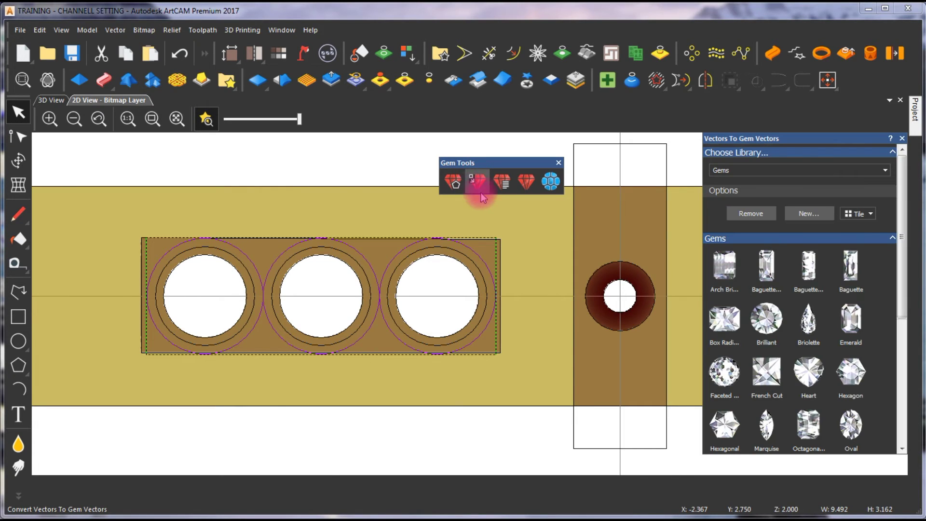
click(767, 318)
click(736, 220)
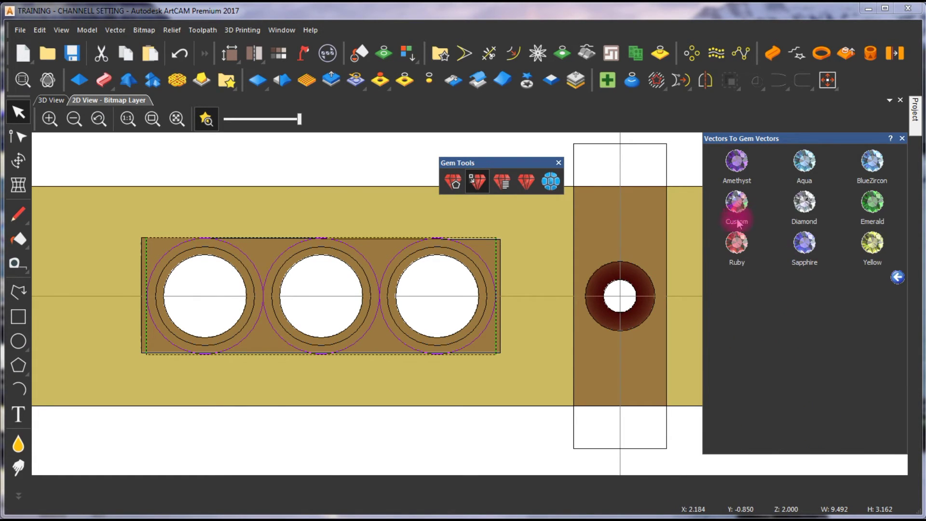
click(804, 202)
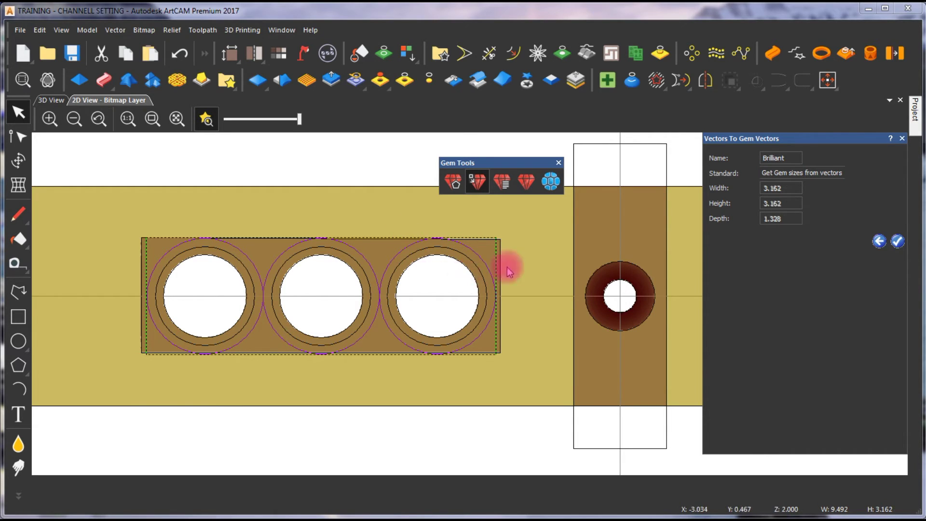
click(897, 241)
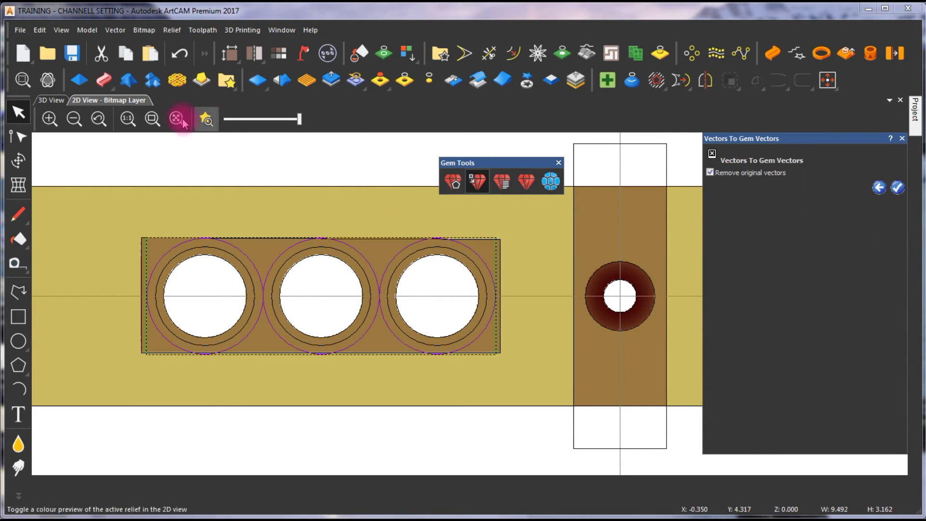
- Ungroup all of the channel setting's outer circles and convert them to gem vectors, removing the original vectors
scroll(306, 256, up, 2)
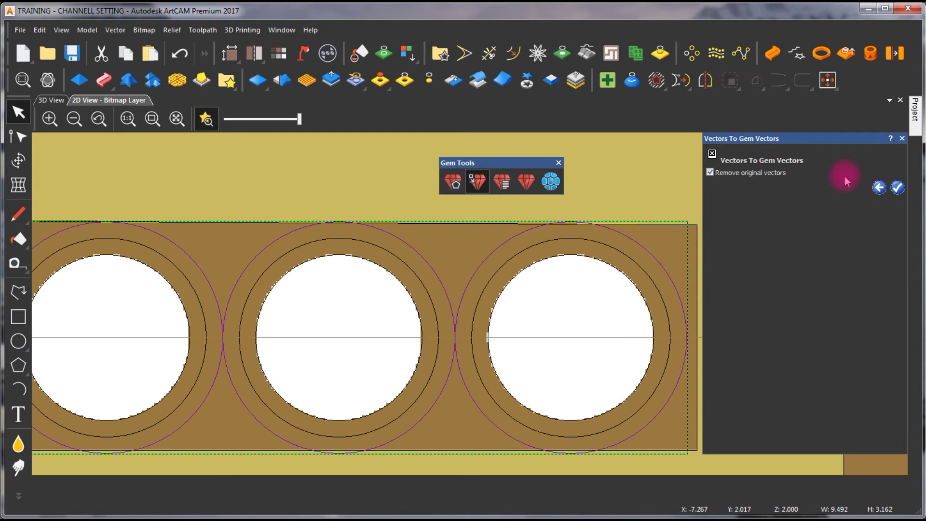
right_click(311, 235)
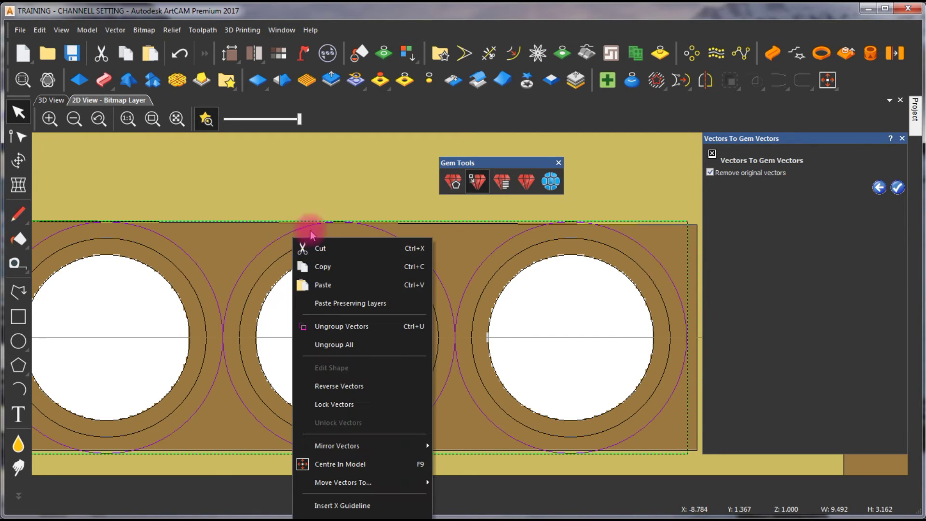
click(340, 344)
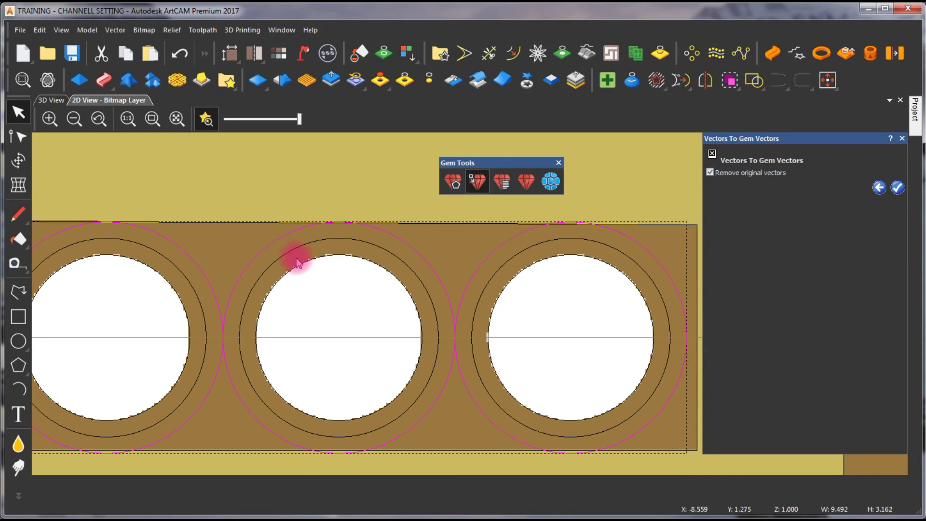
click(904, 190)
scroll(381, 309, down, 3)
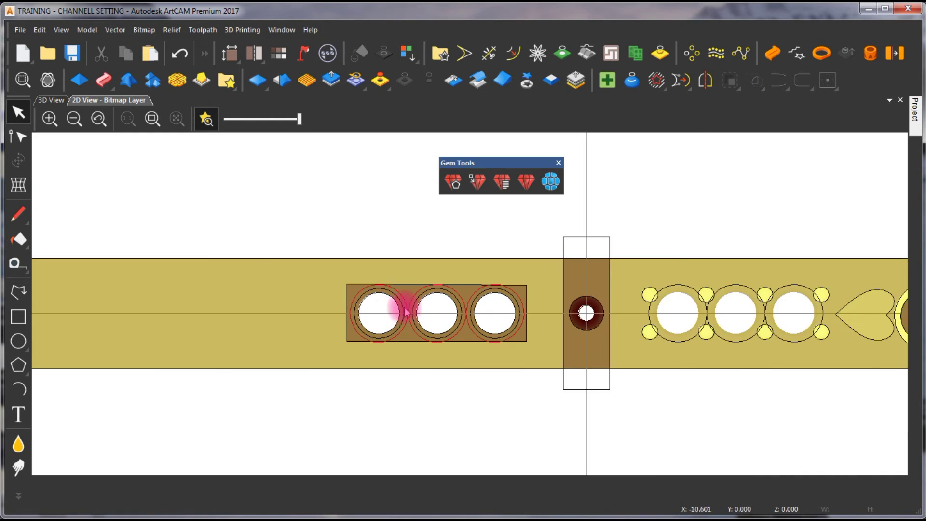
- Select all three gem vectors in the channel setting and look at their Gem Vector Properties
scroll(479, 310, up, 3)
click(473, 275)
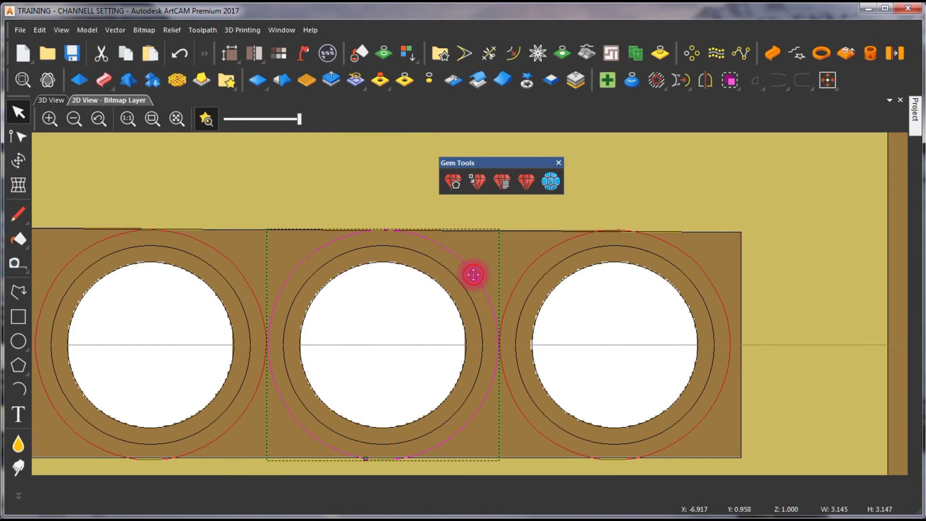
shift+click(238, 274)
shift+click(545, 250)
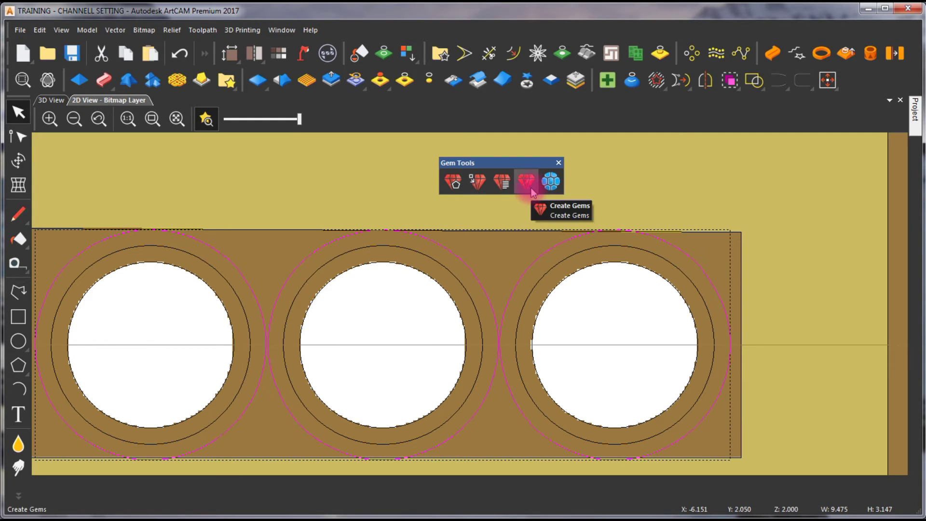
click(505, 185)
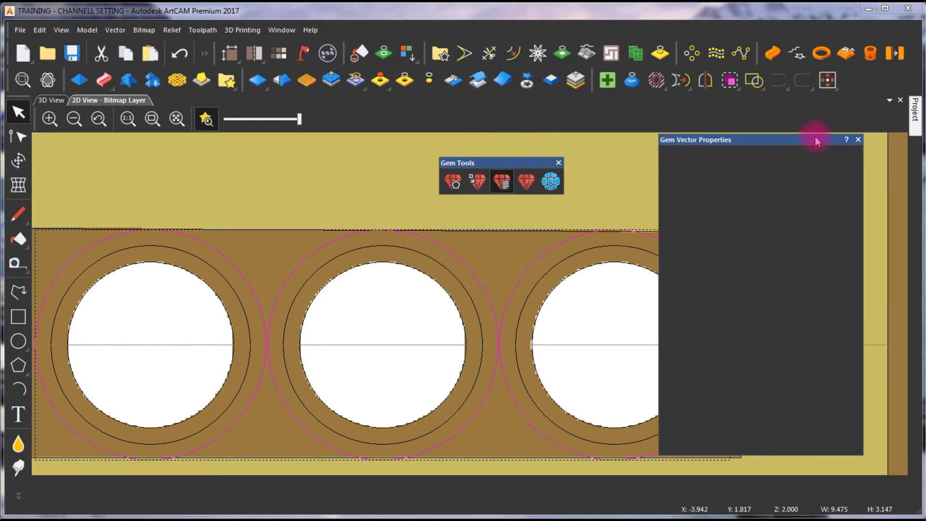
click(902, 138)
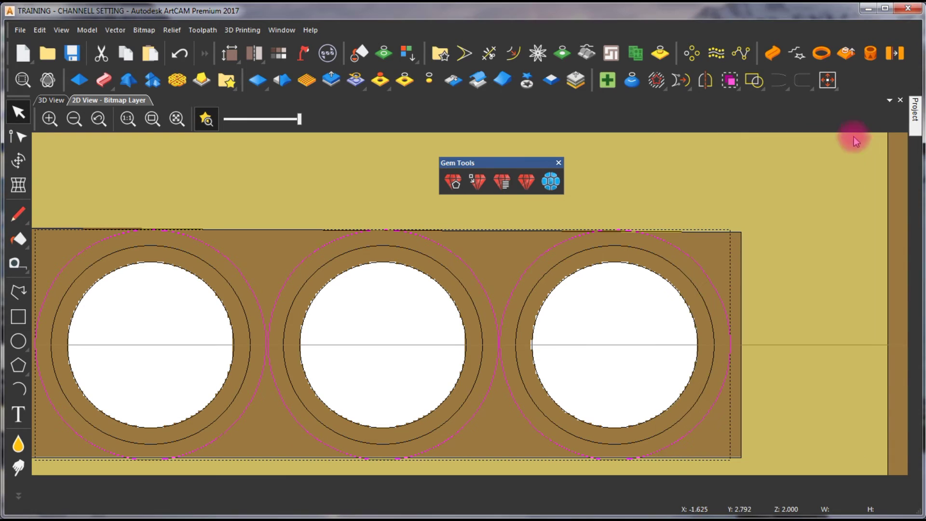
- Create gems from only the selected gem vectors, positioned around the ring, with a start height of 1.5
click(537, 183)
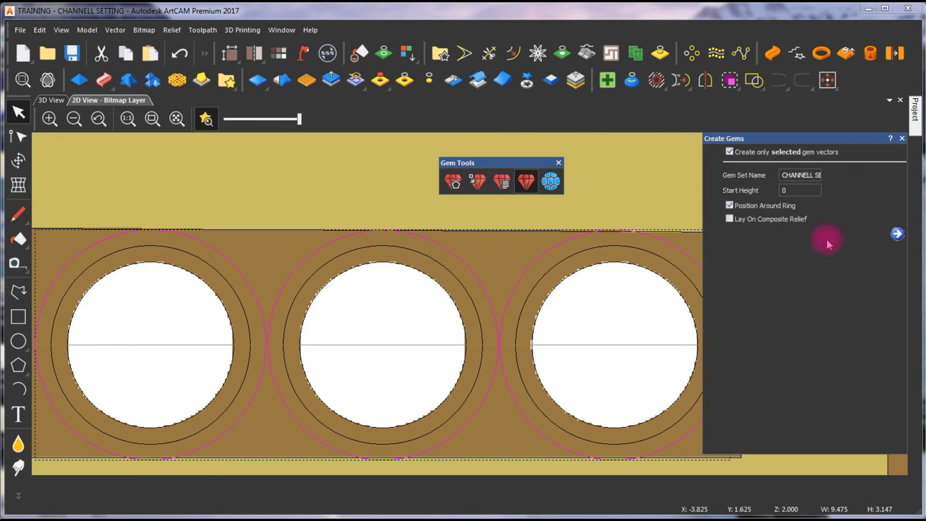
click(782, 190)
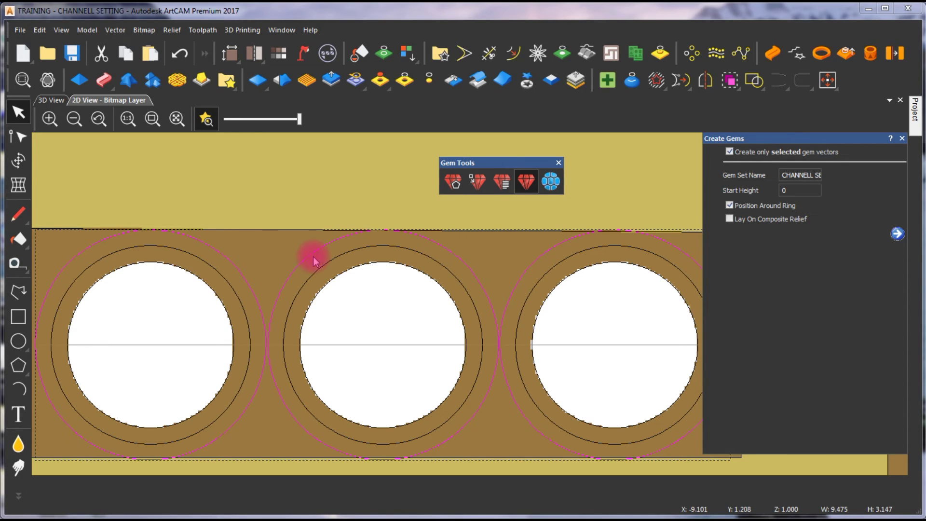
double_click(790, 192)
text(1.5)
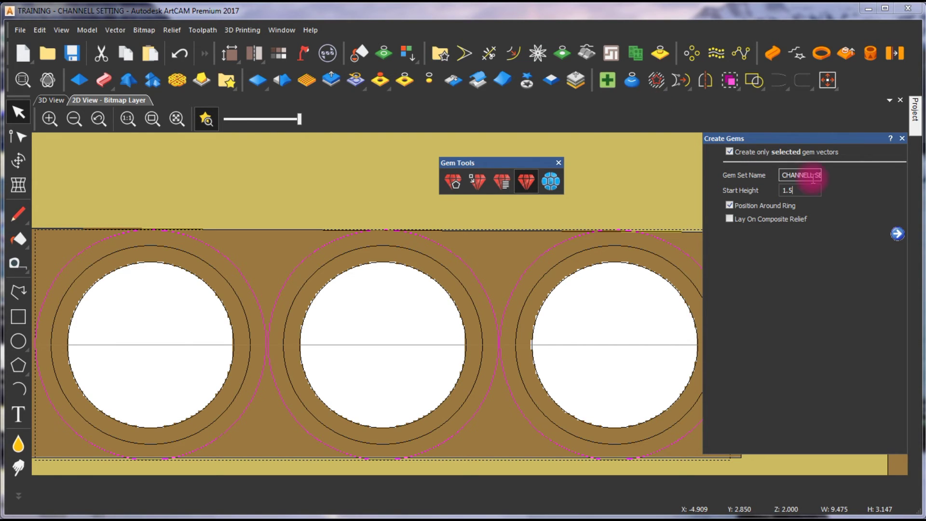
click(899, 235)
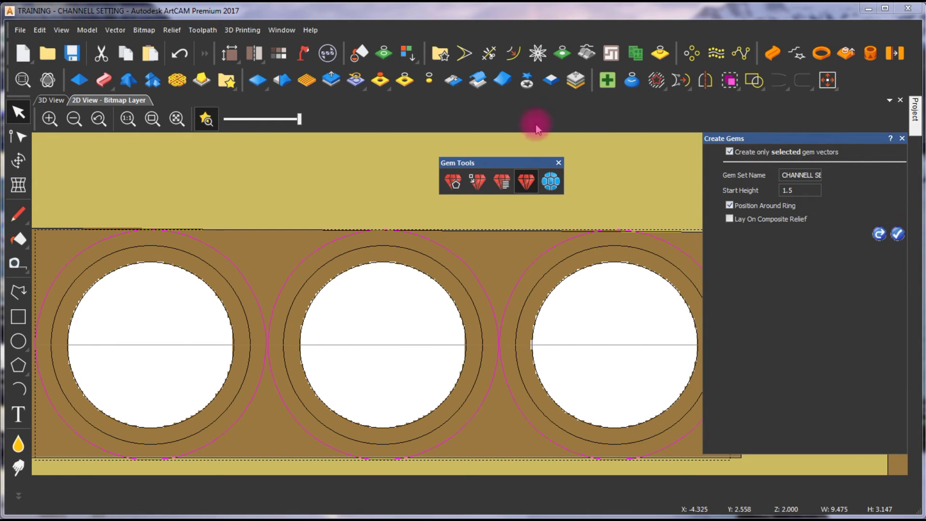
- Inspect the channel-set gems on the ring in 3D, hiding the Gem Tools toolbar and finishing the gem creation
click(50, 101)
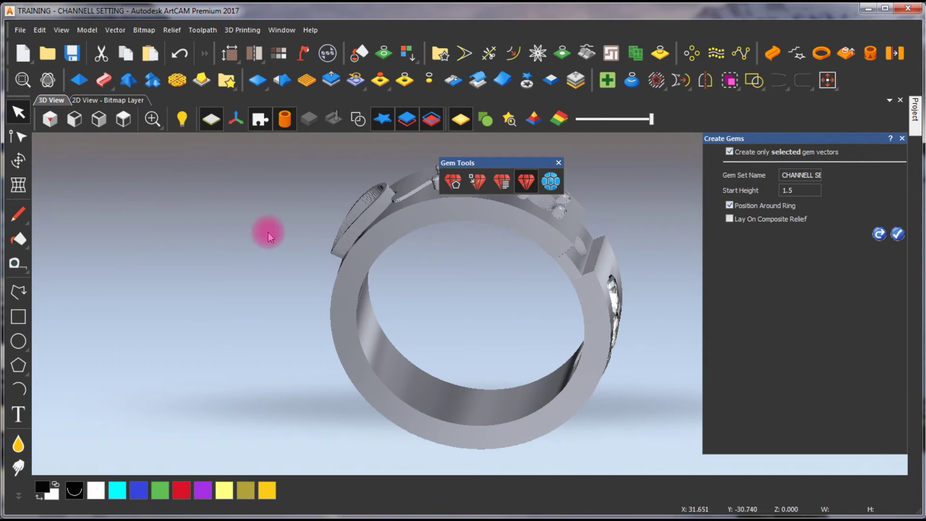
click(558, 163)
drag(600, 202, 542, 124)
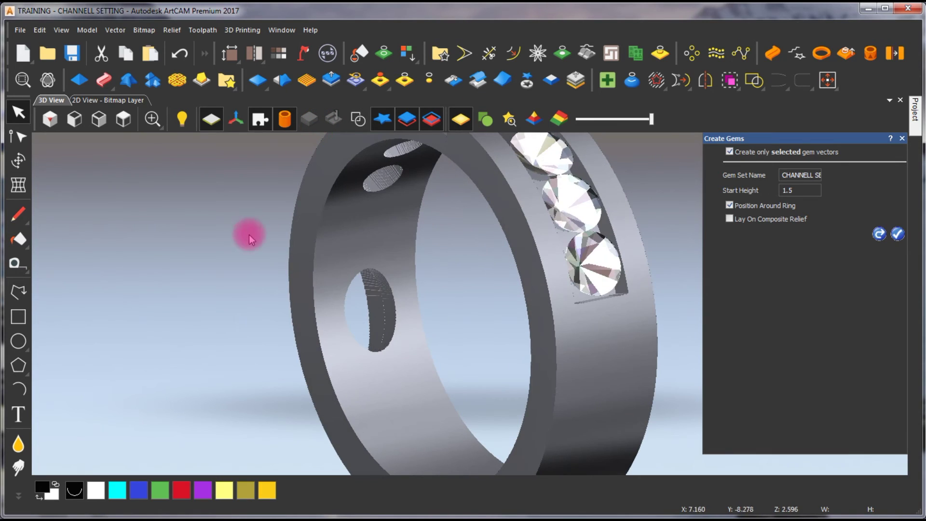
drag(248, 233, 887, 172)
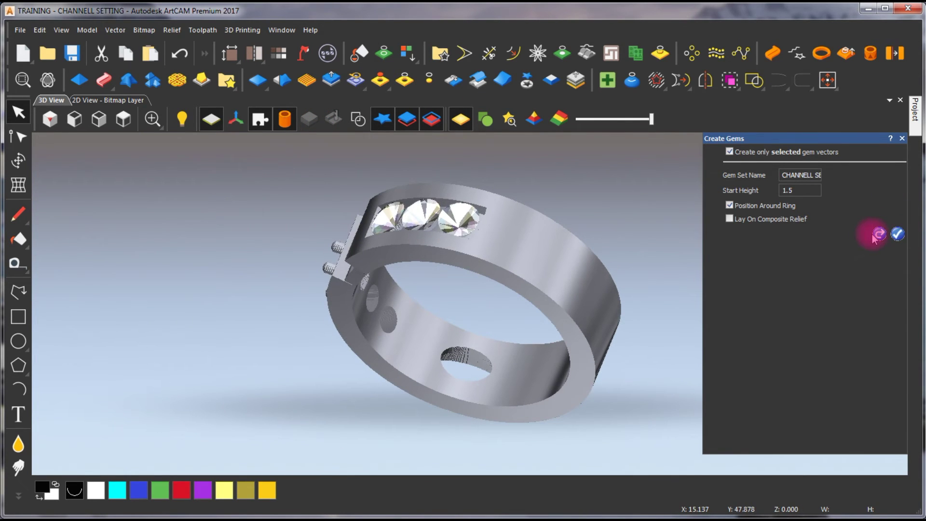
click(897, 235)
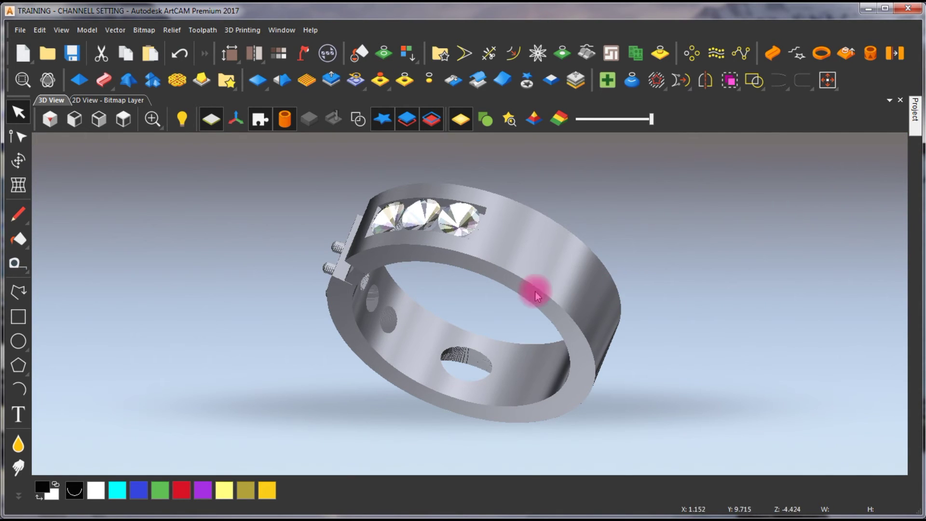
drag(552, 271, 428, 165)
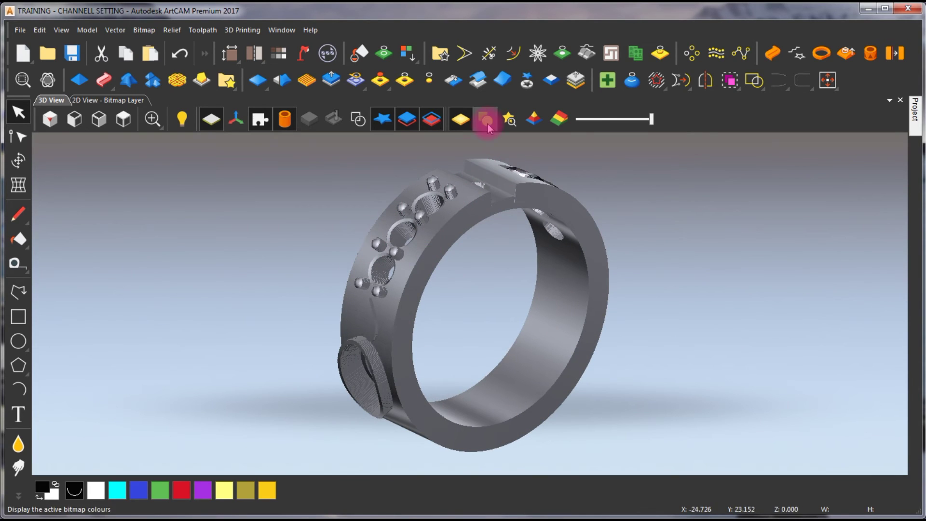
drag(616, 263, 520, 215)
- Return to the 2D layout, select the grouped circles of the three-stone prong setting and save the model
click(109, 100)
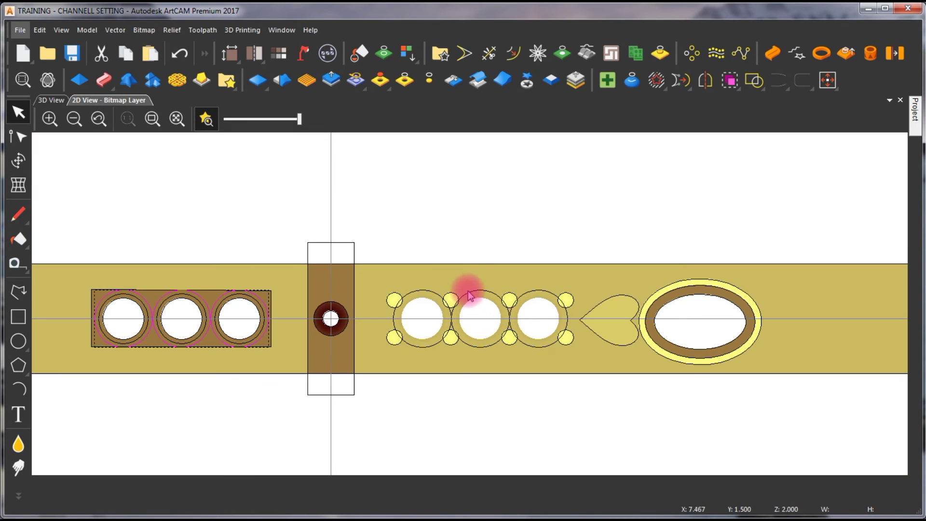
click(471, 298)
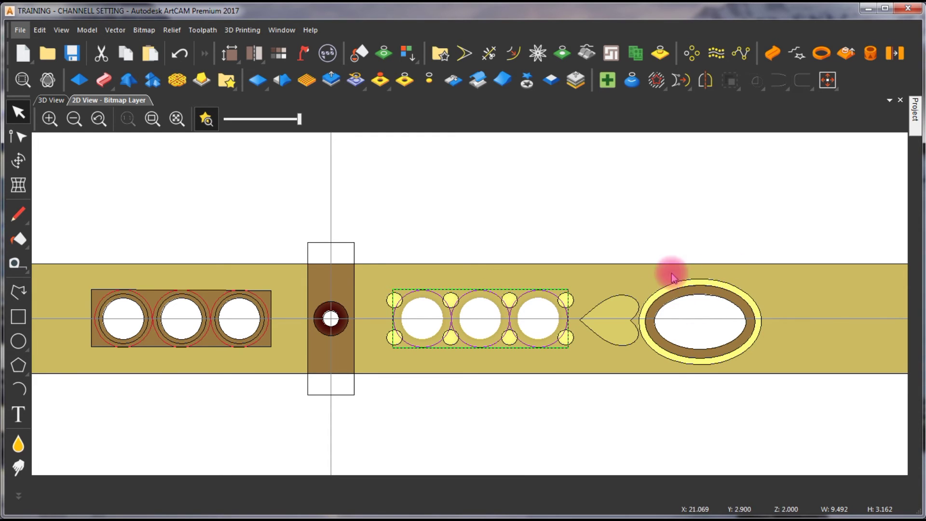
scroll(397, 321, down, 2)
scroll(430, 306, up, 2)
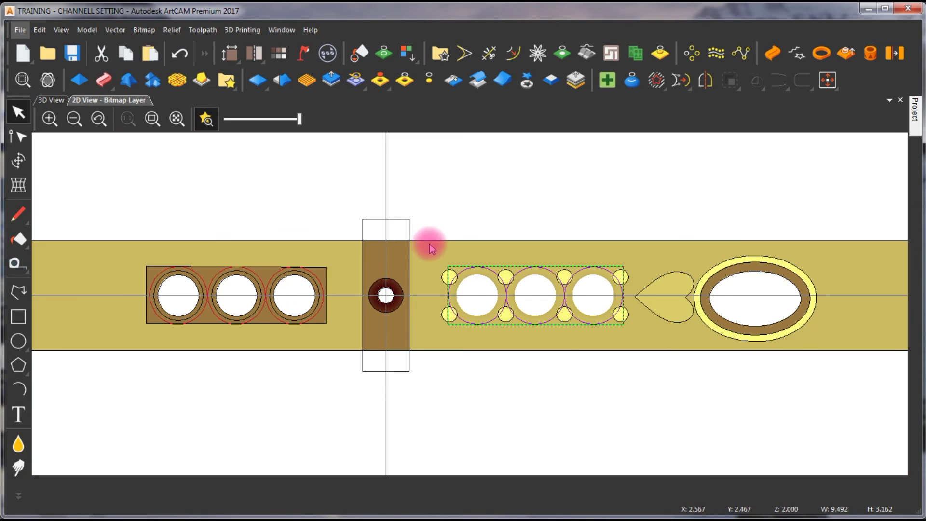
scroll(429, 256, down, 1)
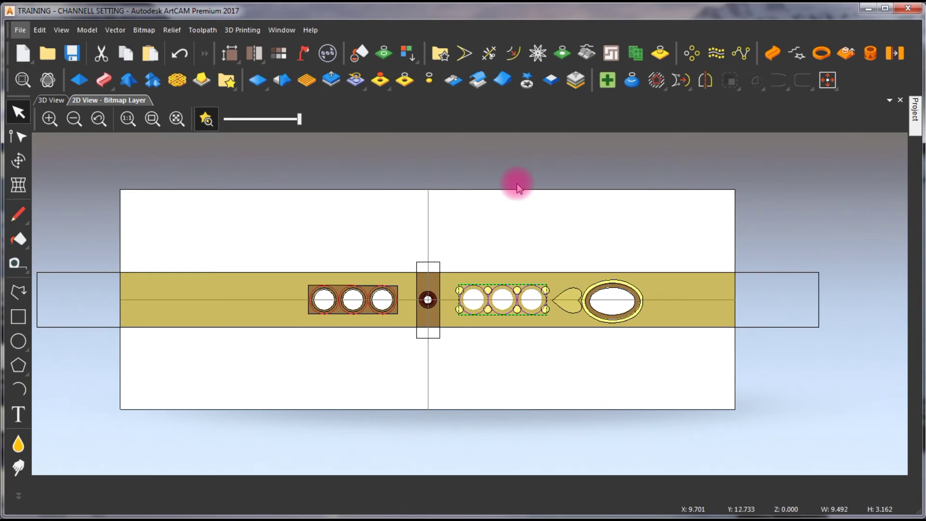
click(72, 53)
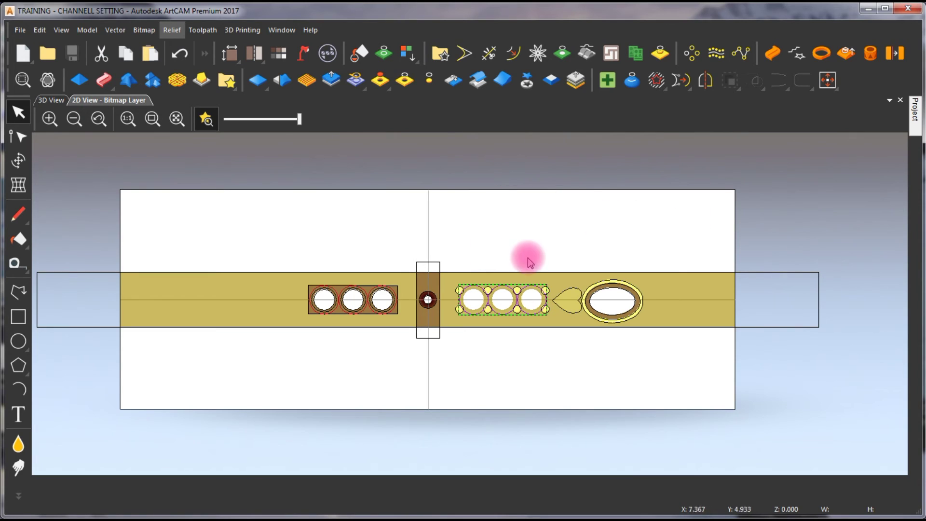
- Create a triangle mesh of the ring closed with a flat plane and add it to the project as CHANNELL SETTING
scroll(653, 416, down, 2)
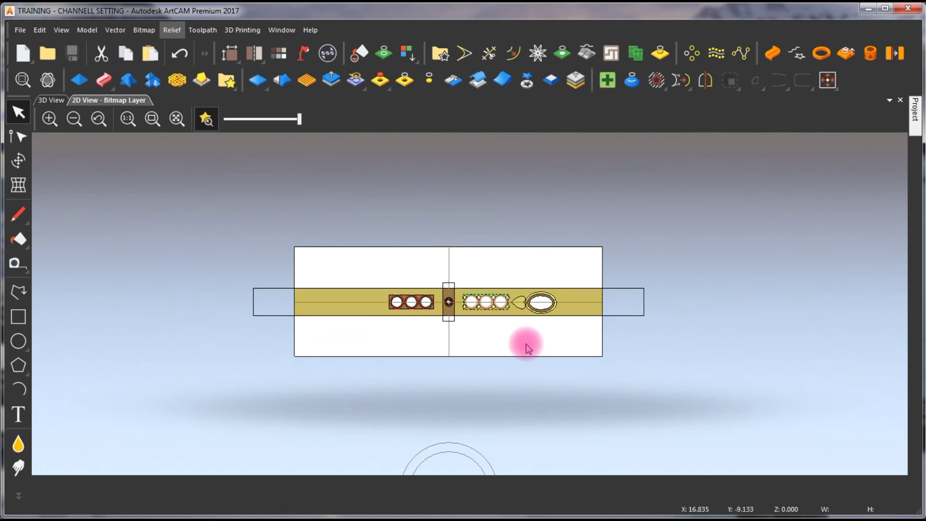
scroll(525, 342, up, 2)
click(424, 248)
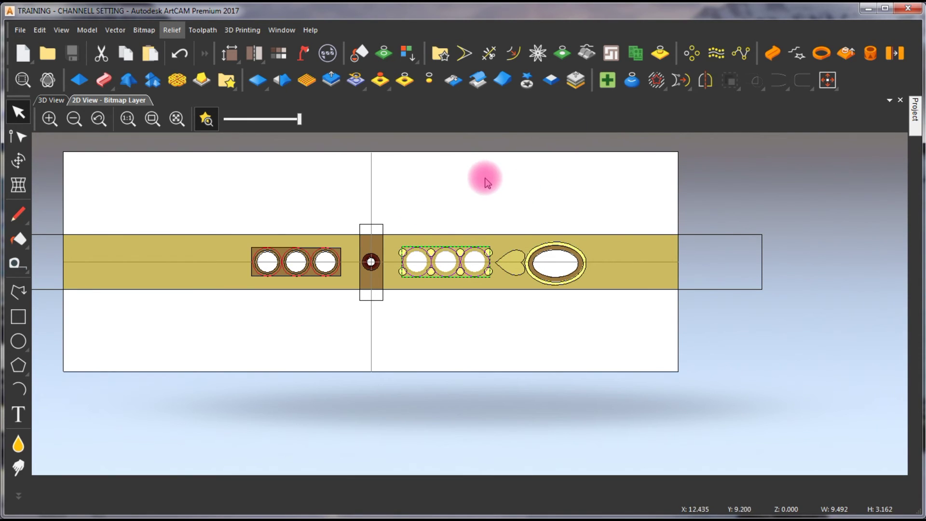
click(328, 62)
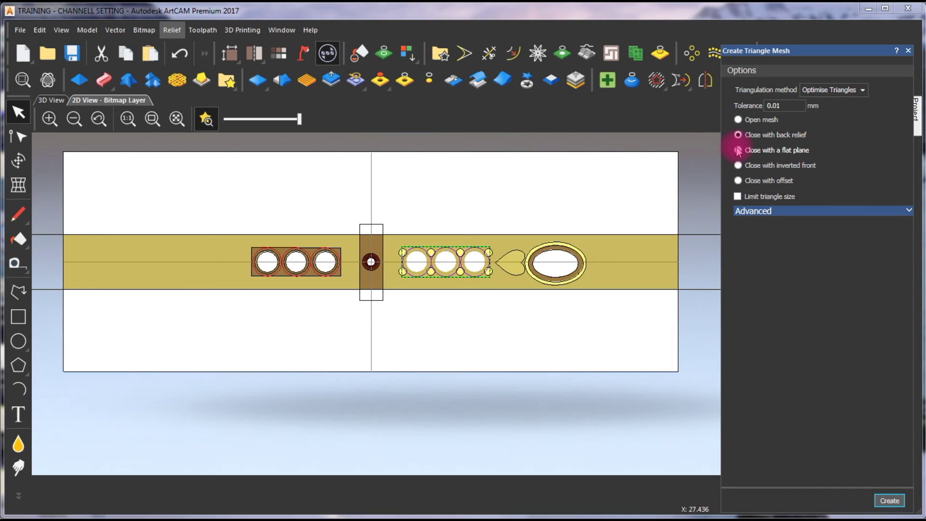
click(738, 151)
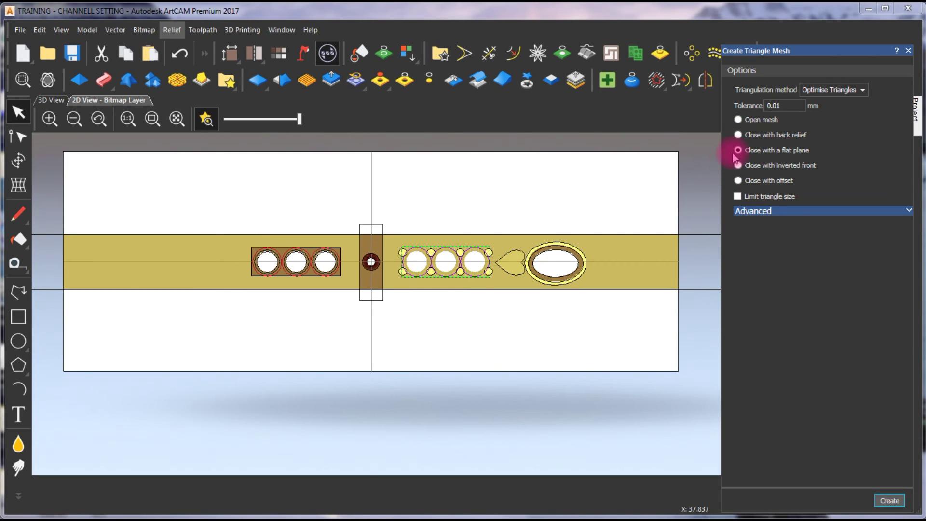
click(899, 501)
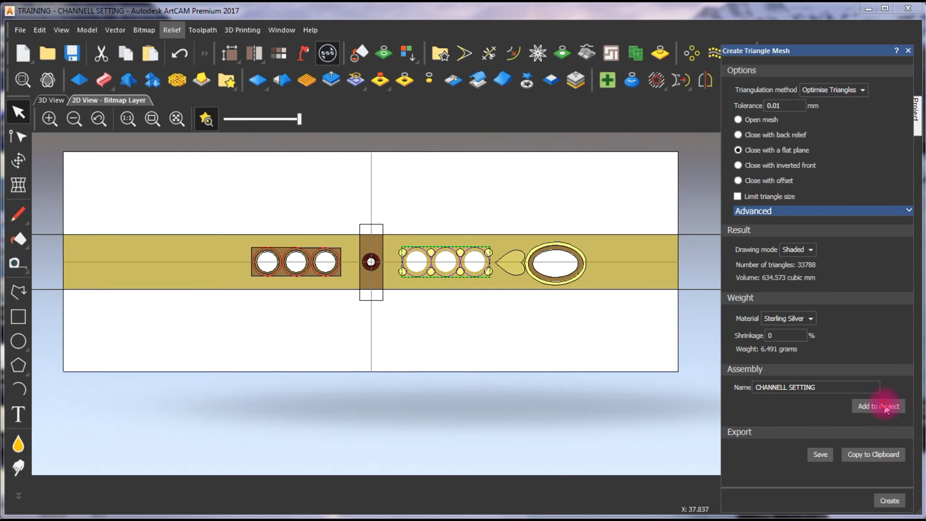
click(885, 407)
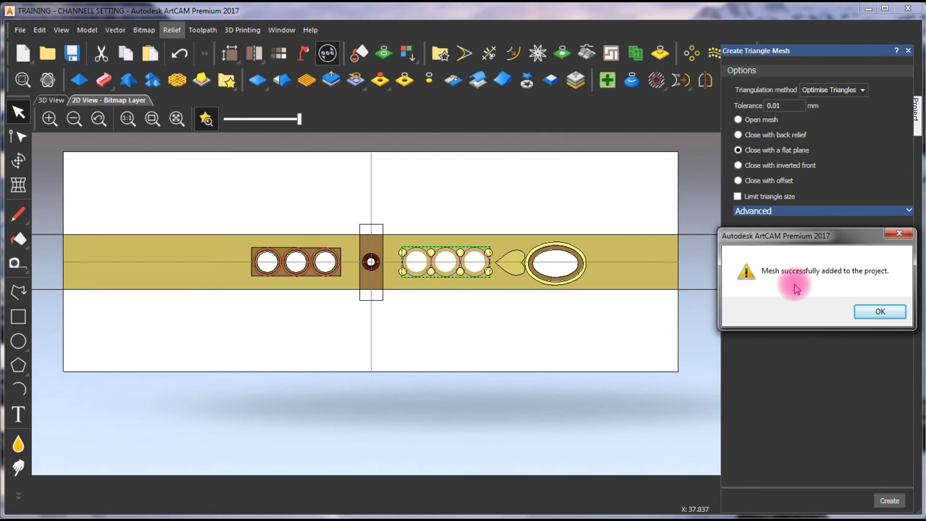
- Finish the mesh creation, view the ring in 3D from another angle and open the project tree listing the assembly parts
click(892, 313)
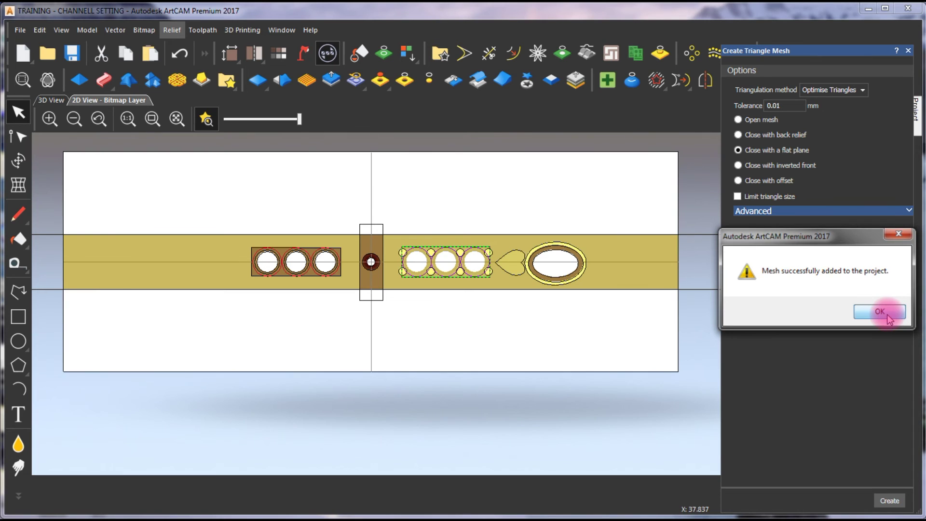
click(53, 100)
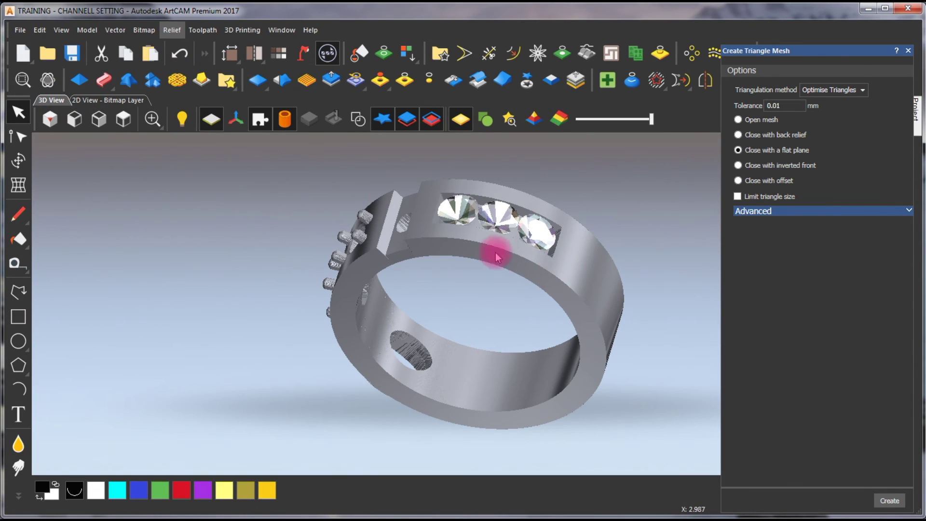
drag(496, 254, 653, 268)
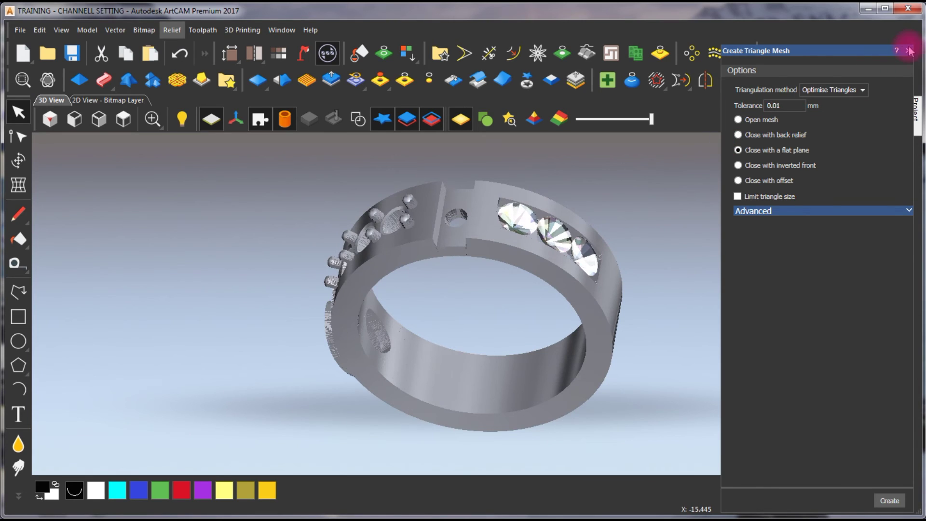
click(909, 51)
mouse_move(915, 109)
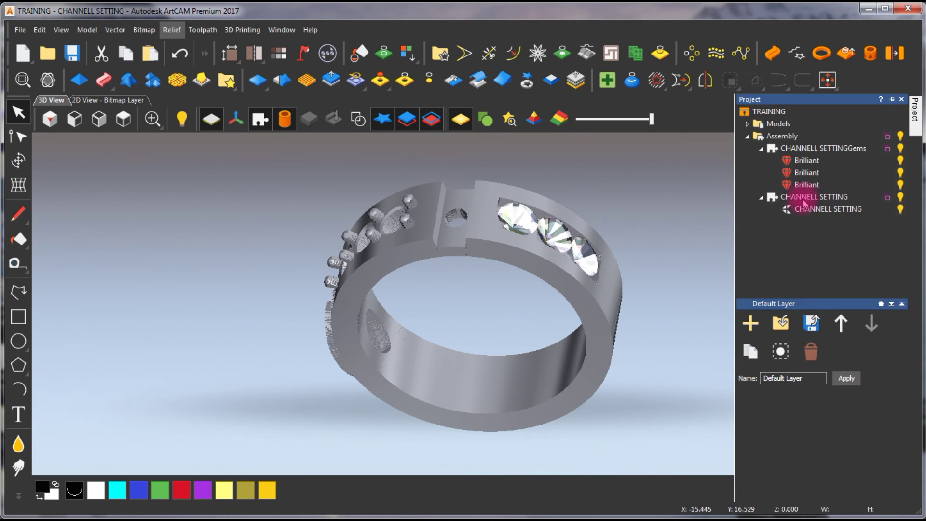
- Test the visibility of the ring mesh and front relief, and hide the reference cylinder running through the ring
click(899, 198)
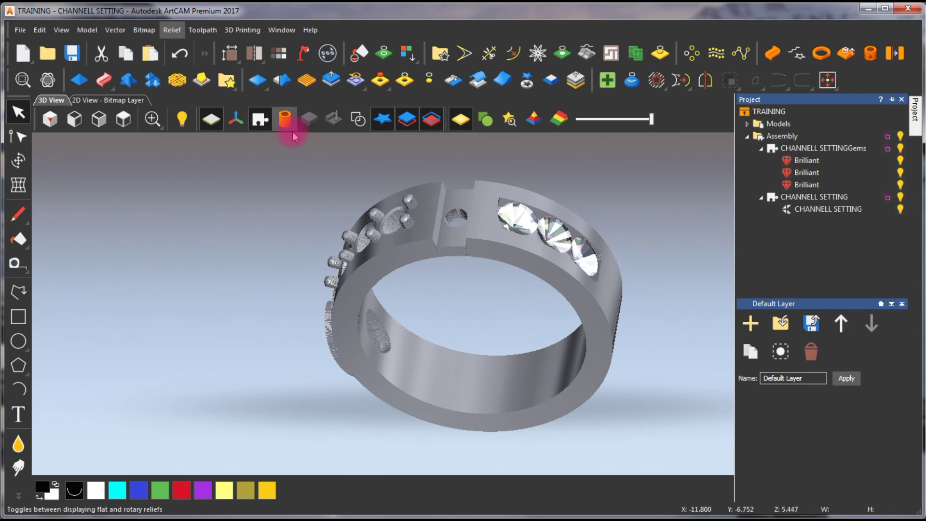
click(411, 127)
click(409, 123)
click(408, 121)
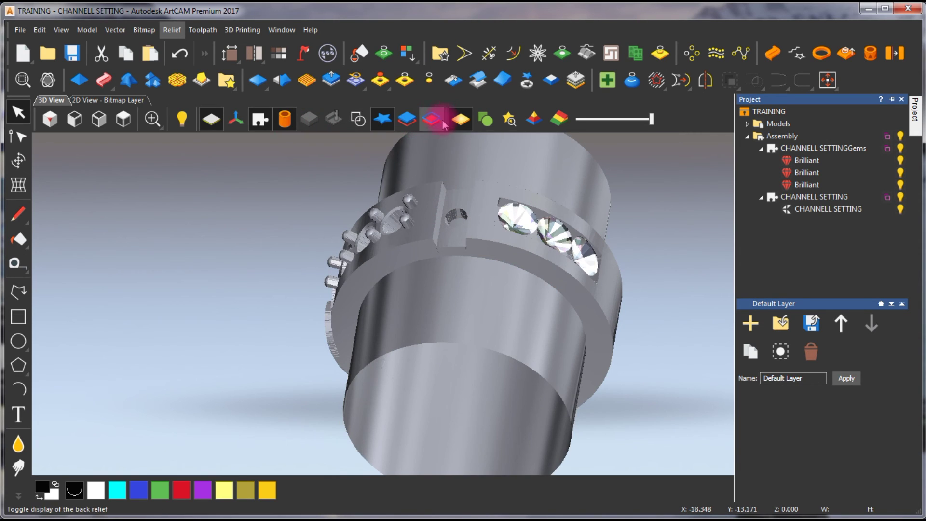
click(286, 119)
click(287, 119)
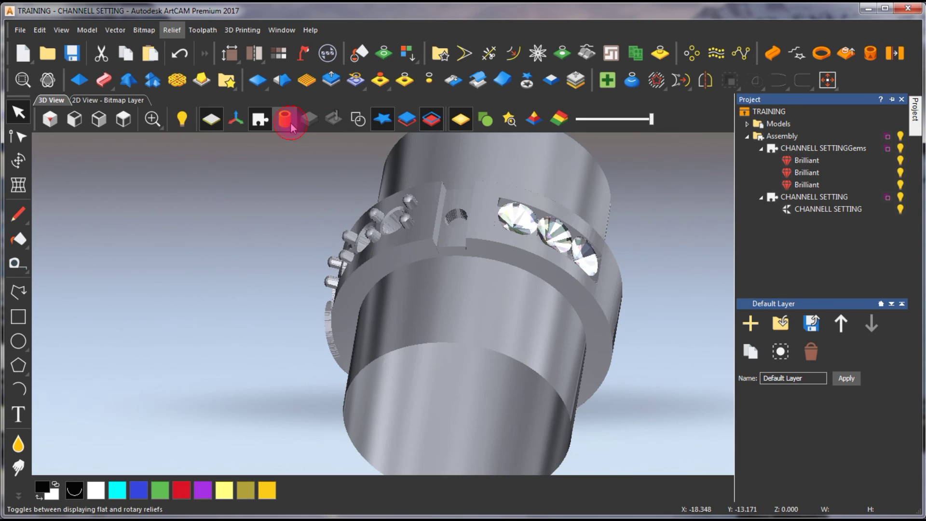
click(215, 121)
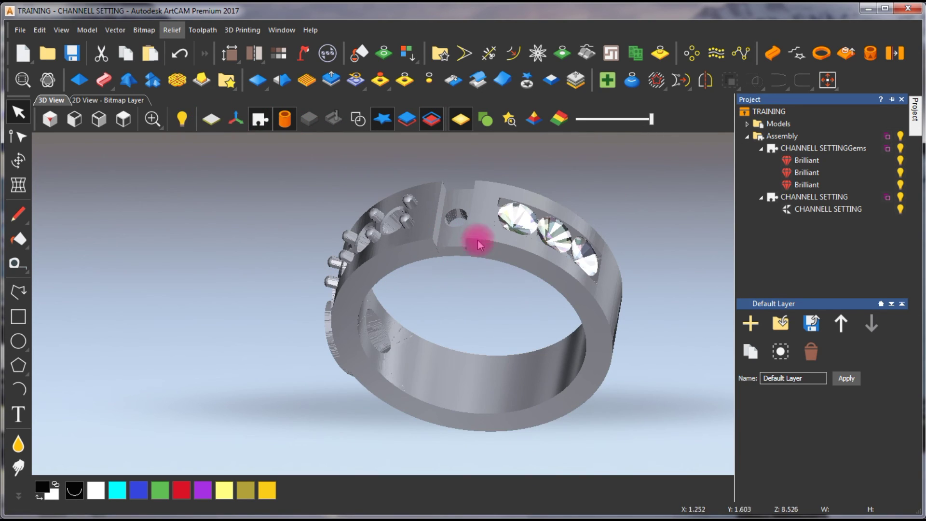
- Hide the root assembly so that only the ring relief is displayed
click(259, 121)
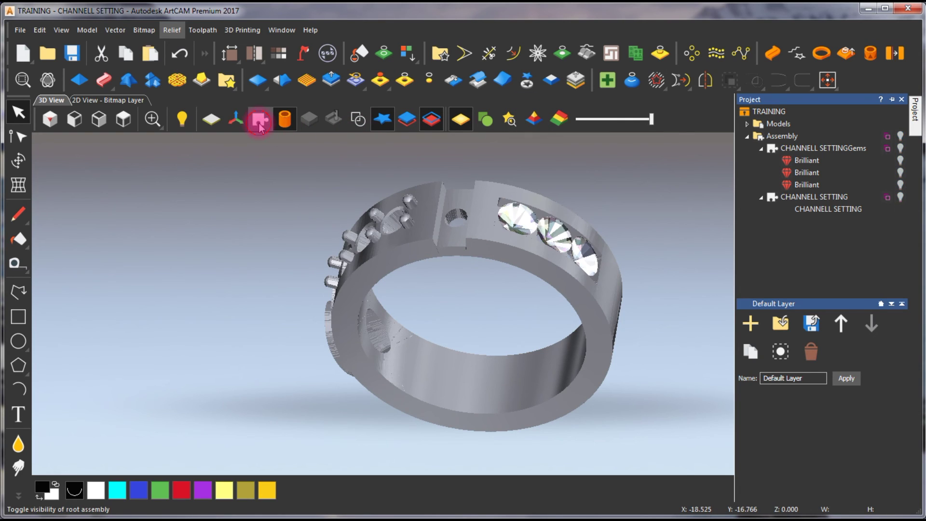
click(259, 123)
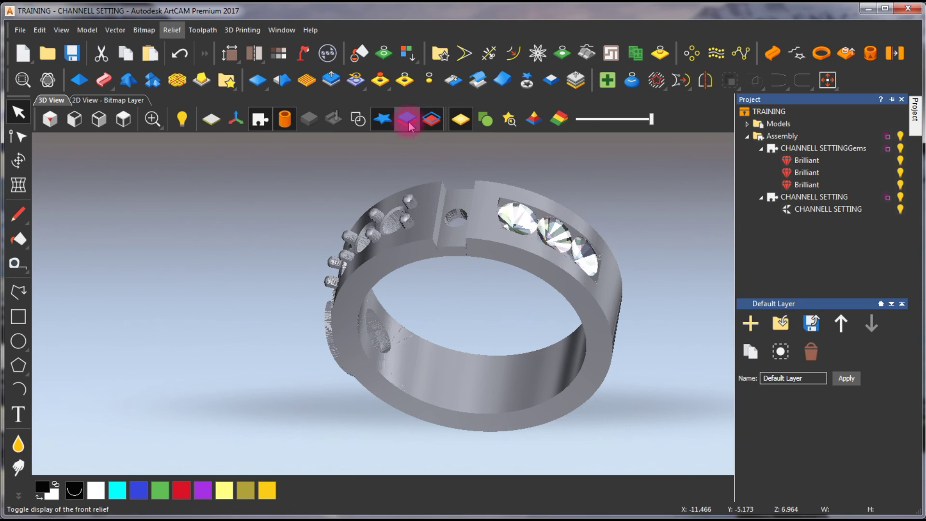
click(256, 124)
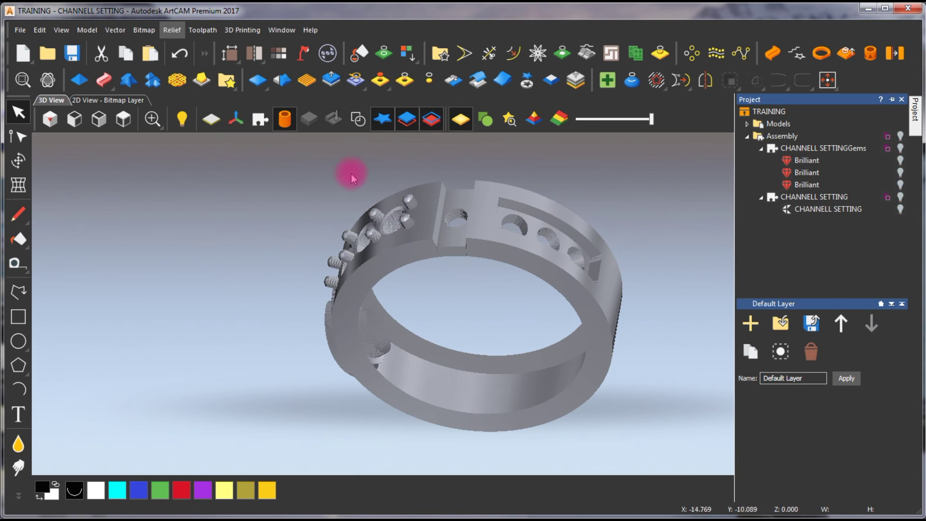
- Apply the 24ct Polished Gold shading setup to the ring relief
click(525, 100)
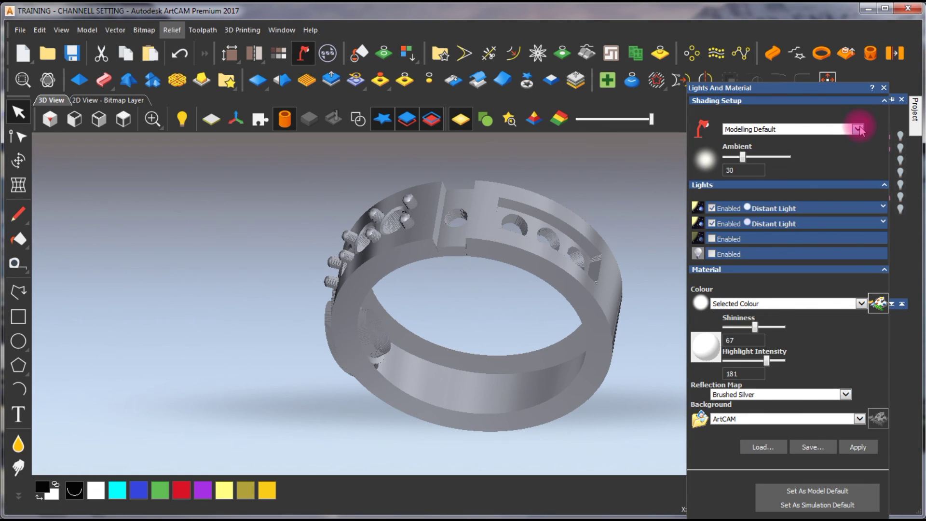
click(858, 129)
scroll(738, 217, up, 5)
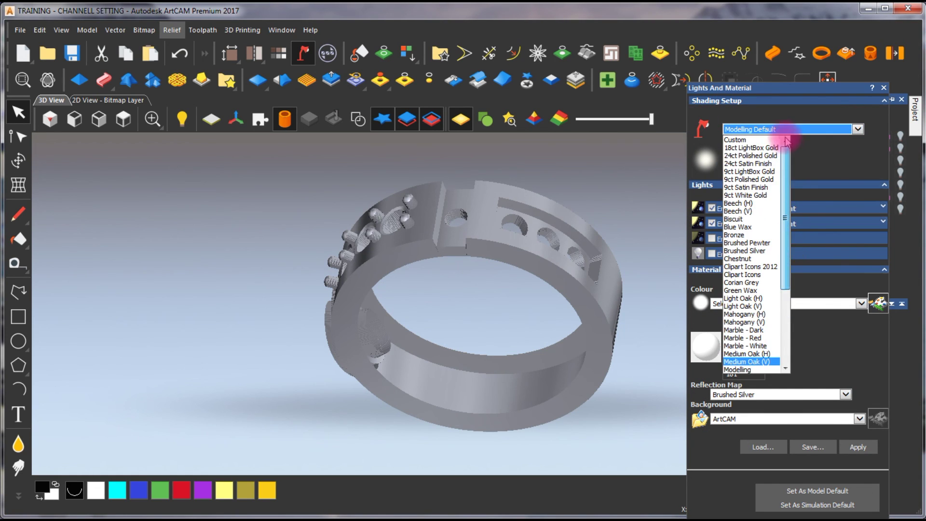
click(738, 155)
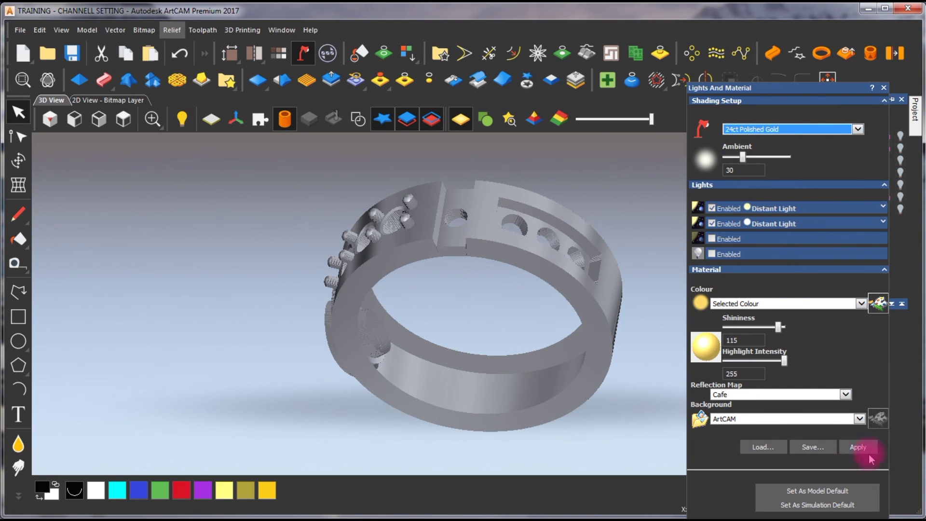
click(863, 449)
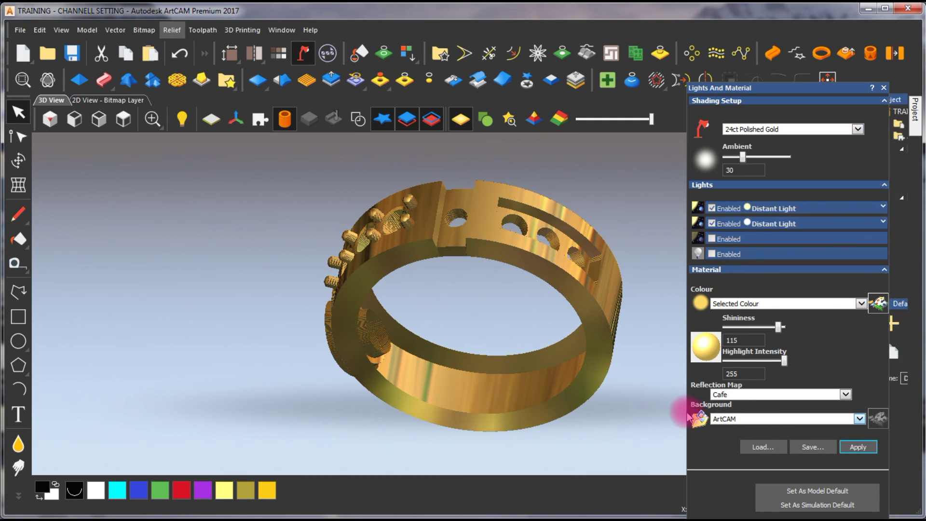
- Try the Clouds background behind the ring in the 3D view
click(860, 419)
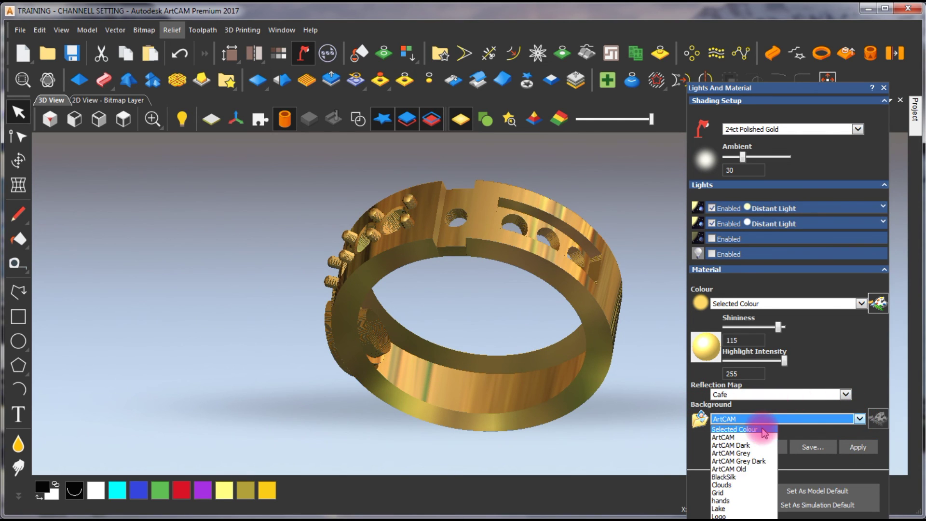
click(764, 431)
click(860, 418)
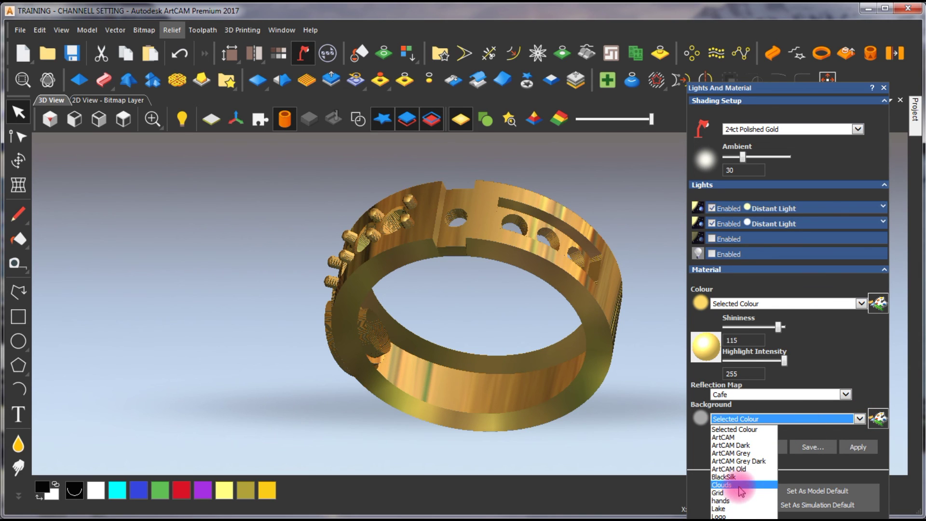
click(722, 484)
click(856, 449)
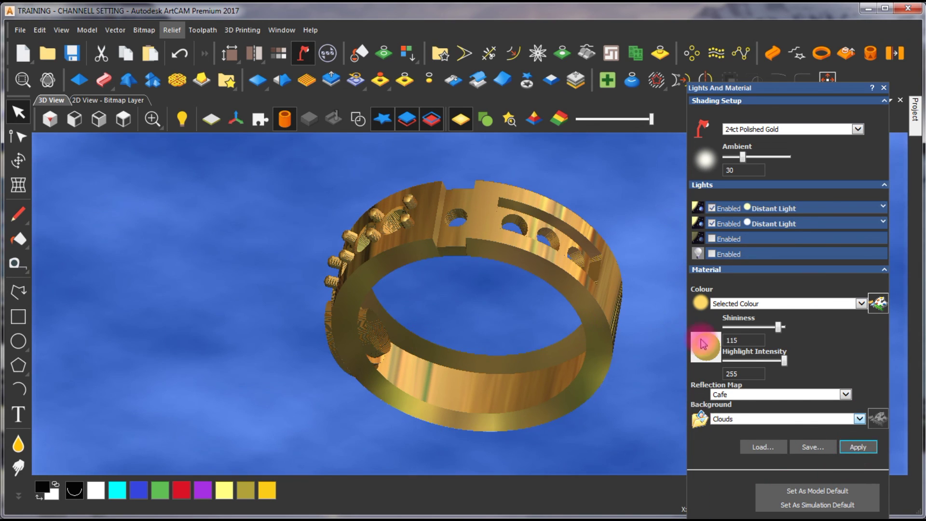
- Apply the BlackSilk background to the 3D view and close the lights and material settings
click(860, 418)
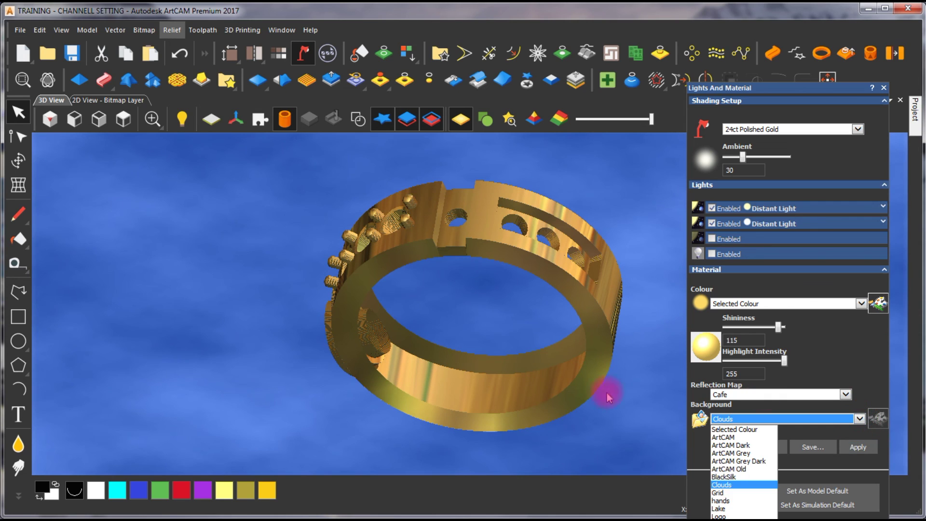
click(725, 477)
click(856, 448)
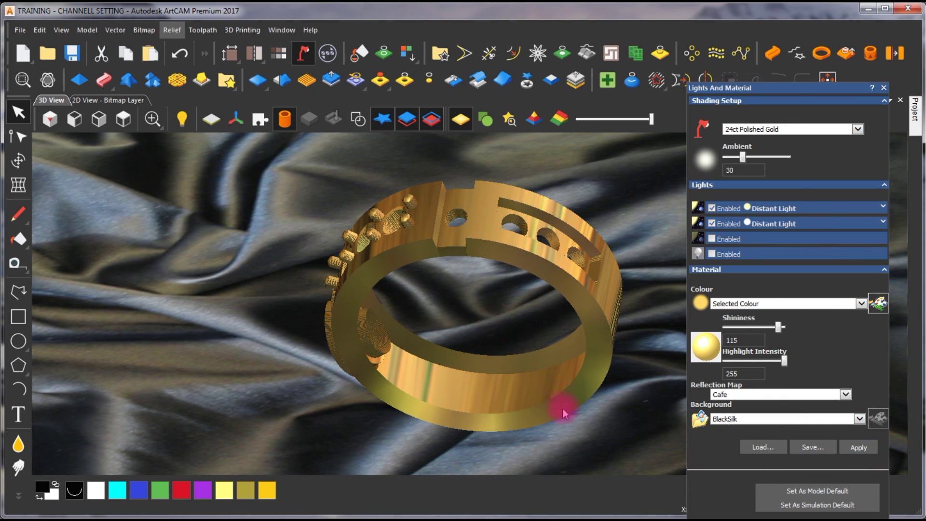
click(856, 448)
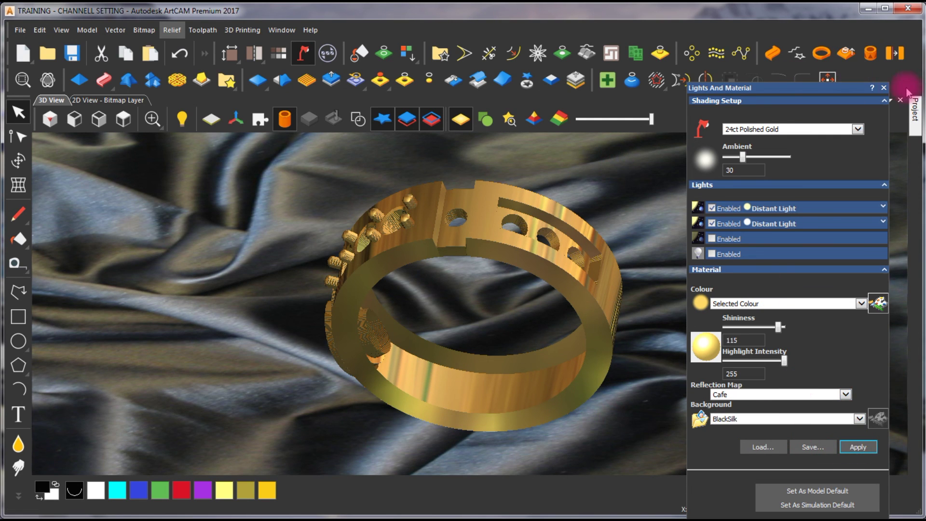
click(885, 88)
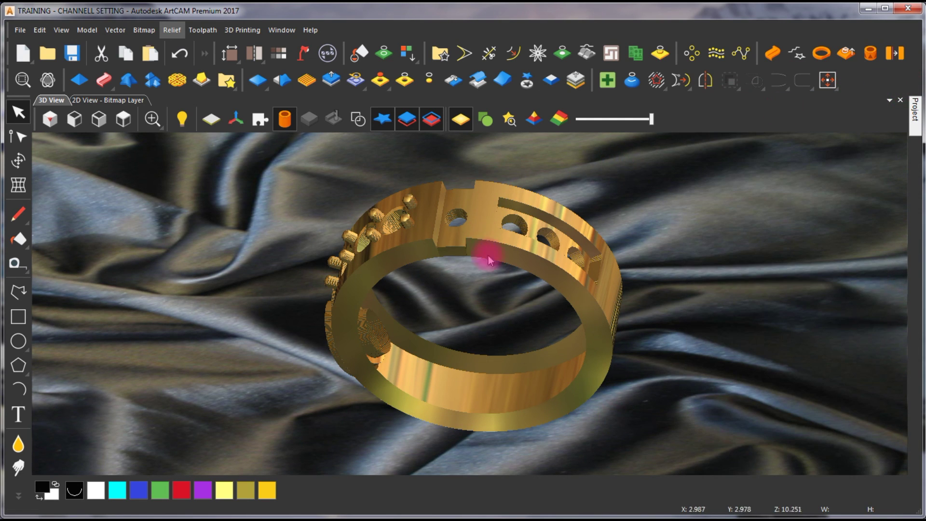
- Compare the diamond-set mesh with the gold relief by switching the display between the root assembly and the front relief
mouse_move(627, 263)
mouse_down()
mouse_move(500, 314)
mouse_move(620, 262)
mouse_up()
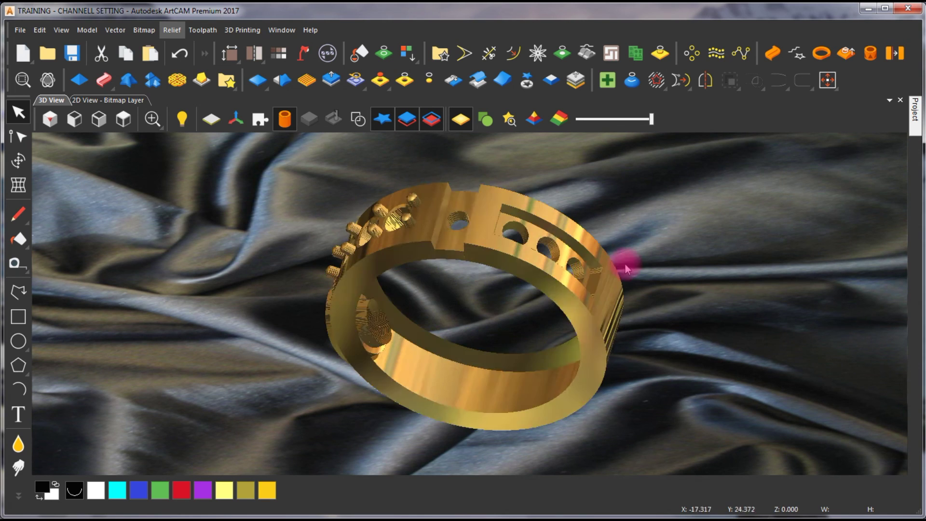
click(260, 120)
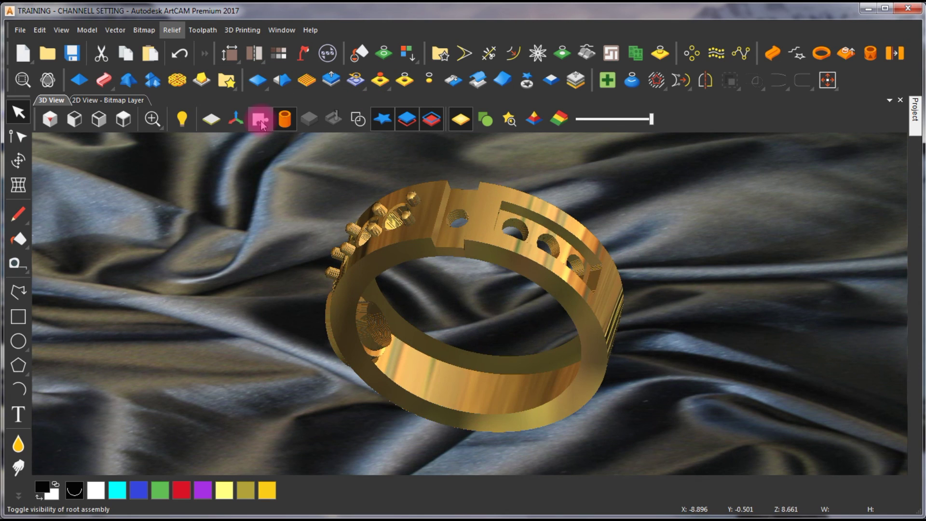
click(404, 119)
drag(410, 274, 536, 317)
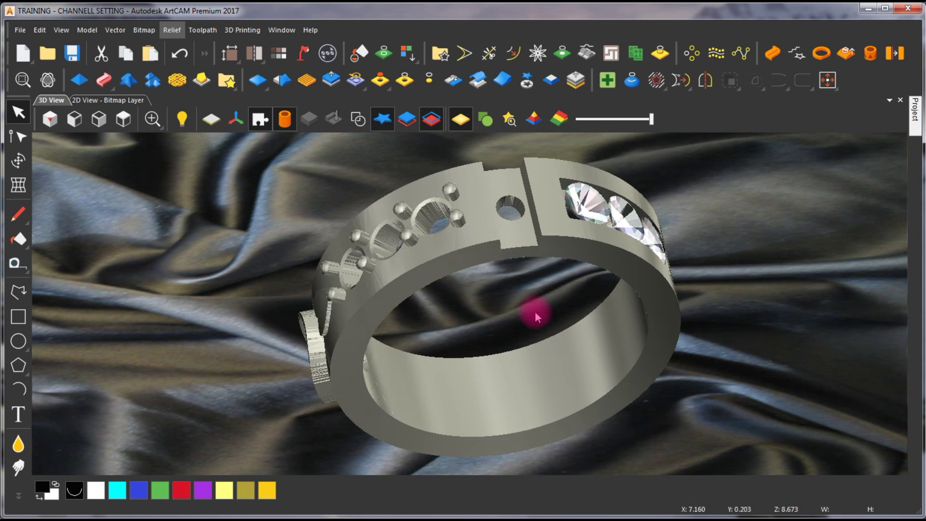
click(259, 120)
click(407, 119)
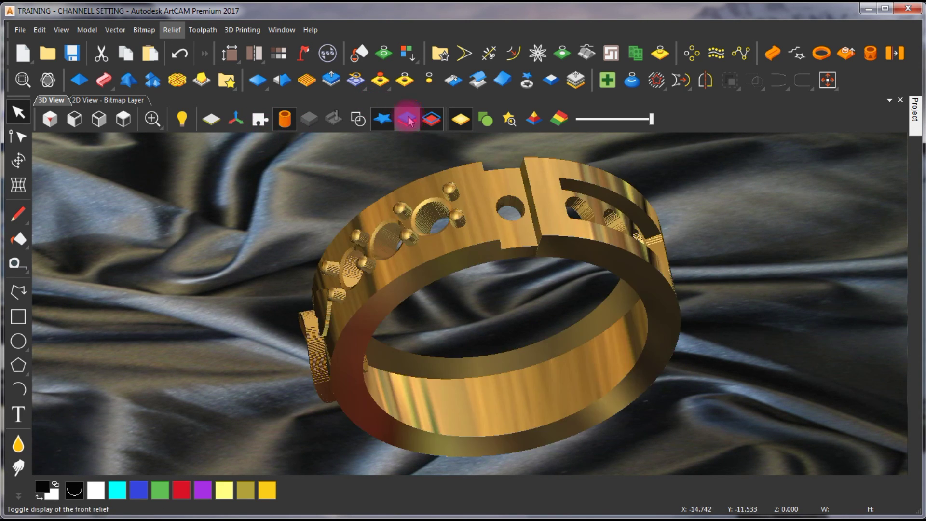
- View the diamond-set assembly from another angle without the front relief, and return to the gold relief with the assembly hidden
click(261, 119)
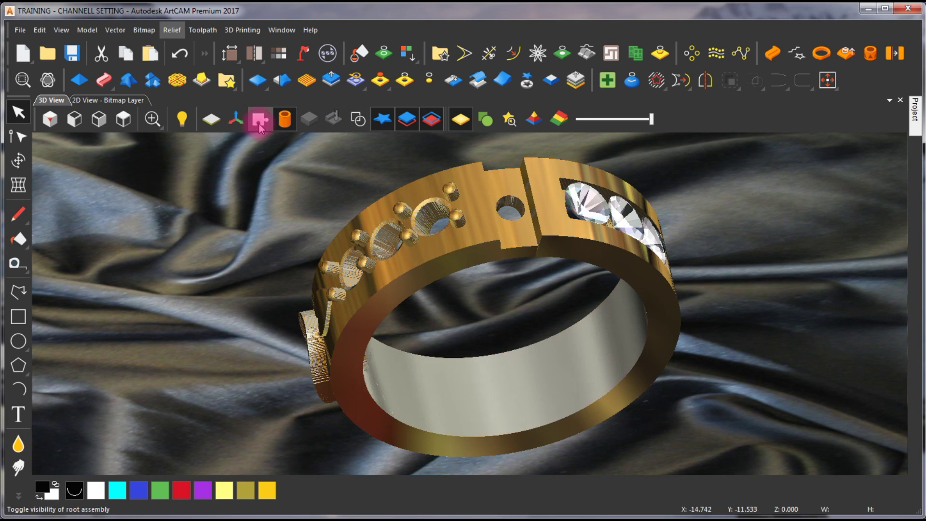
click(394, 123)
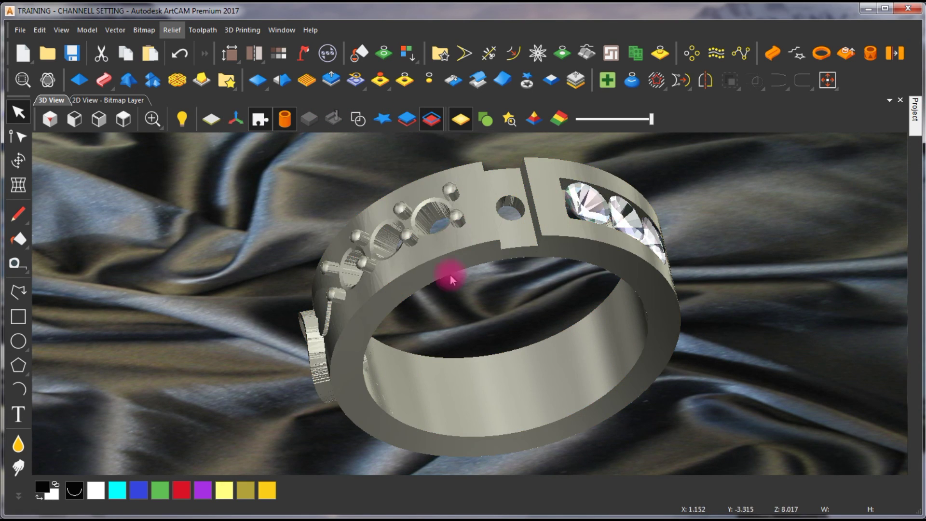
drag(496, 320, 435, 177)
click(408, 126)
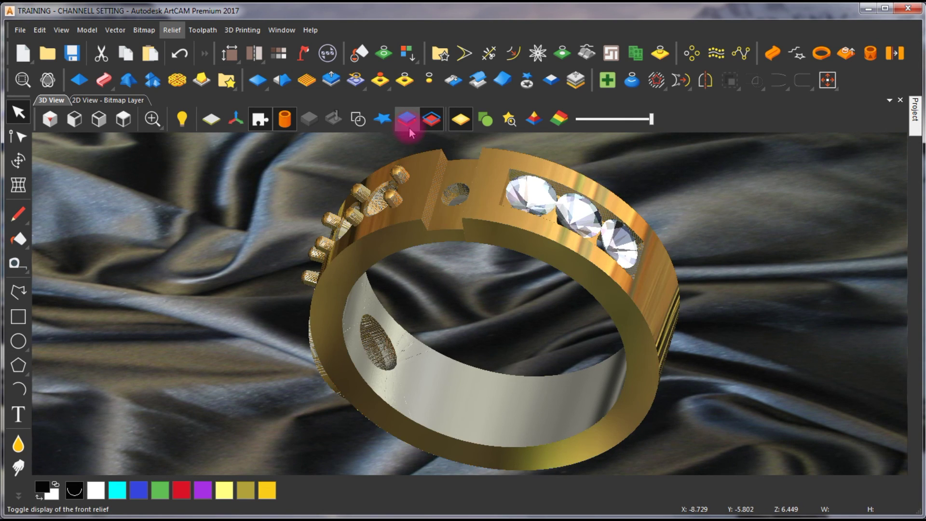
click(264, 120)
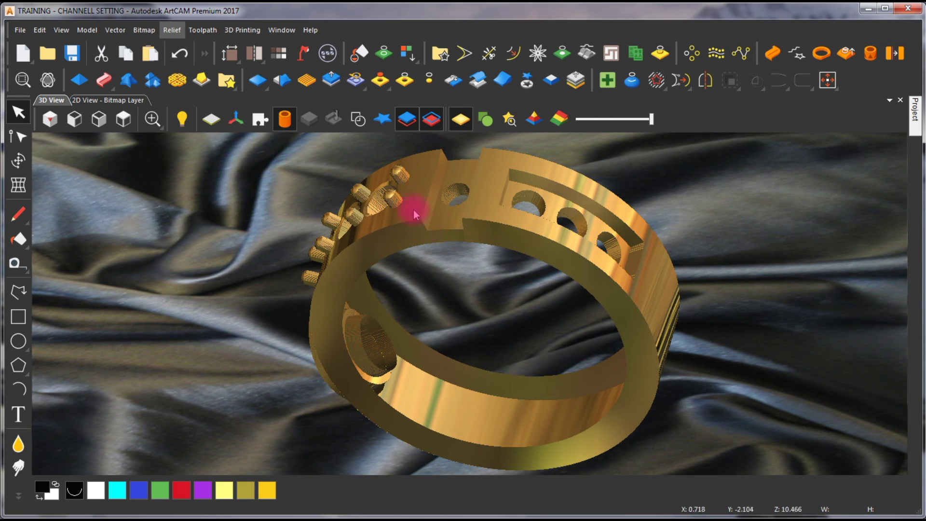
scroll(482, 250, down, 2)
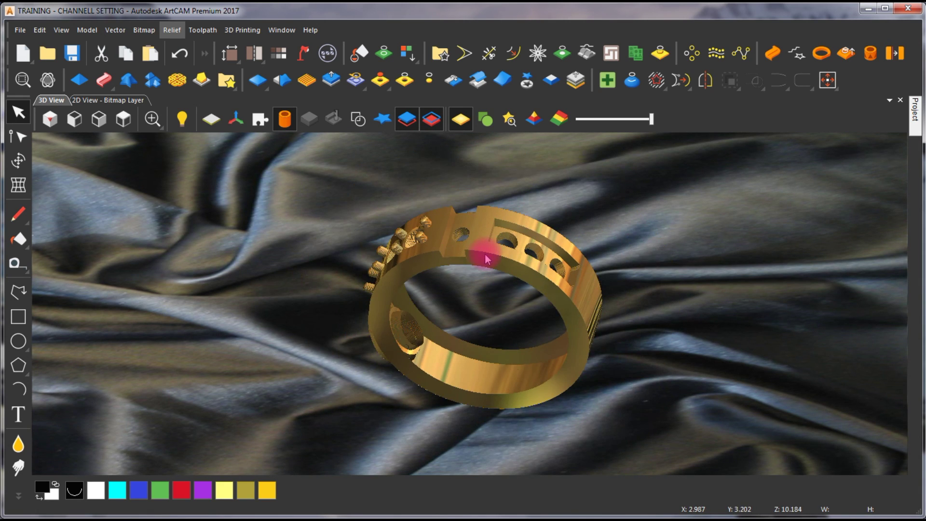